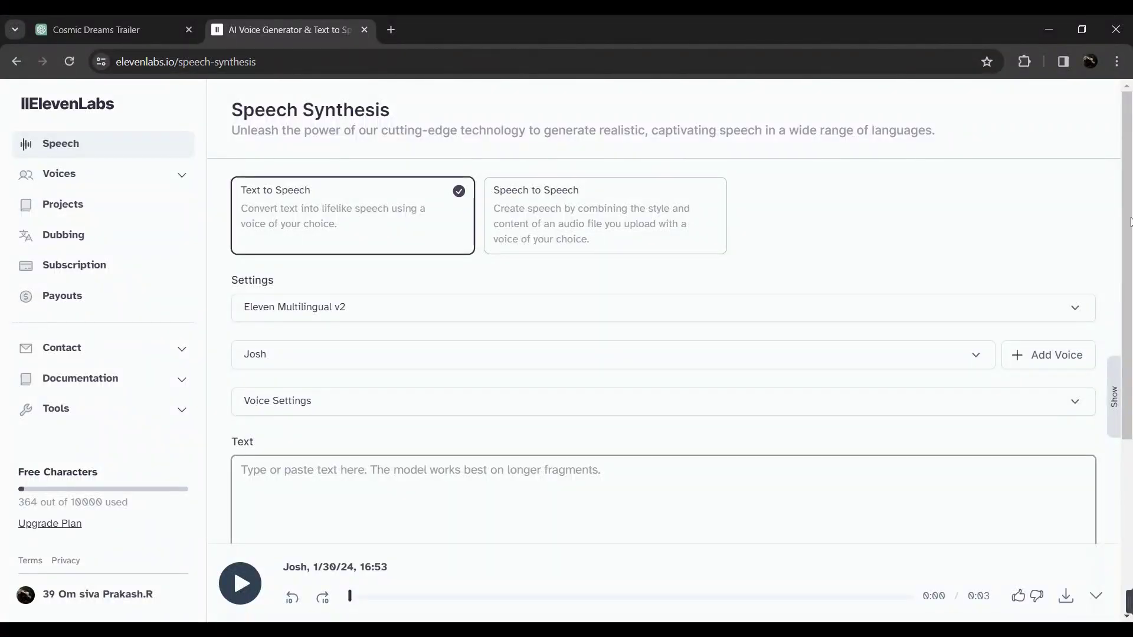
# - Paste 'In a universe beyond imagination.' into the ElevenLabs text-to-speech box
pyautogui.scroll(-3, 1054, 328)
pyautogui.click(728, 374)
pyautogui.write('In a universe beyond imagination.')
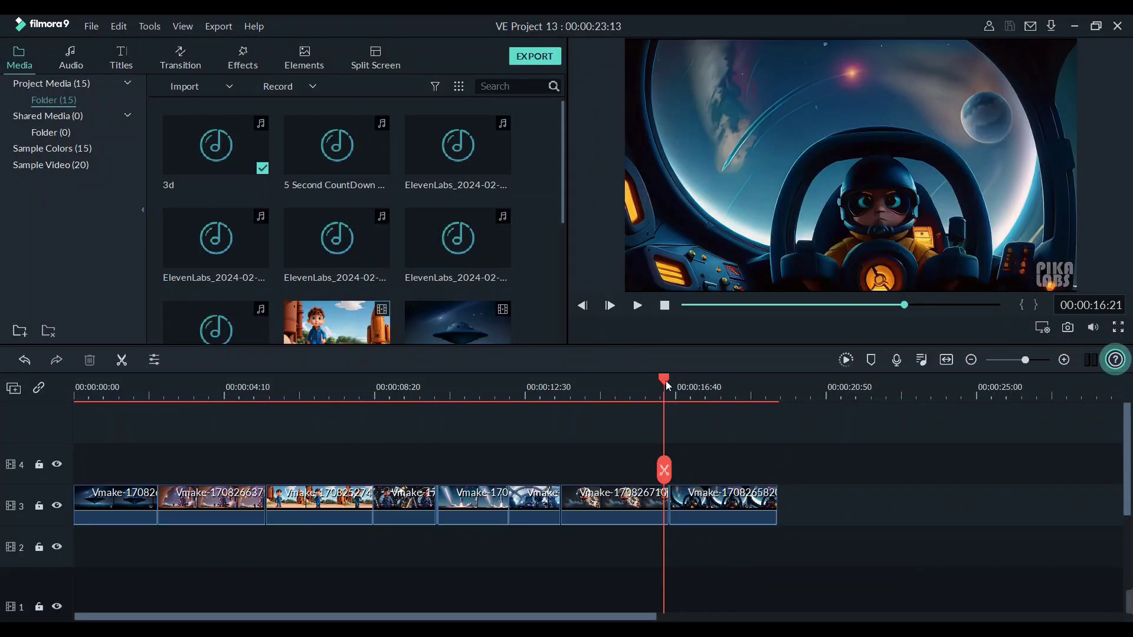
pyautogui.scroll(-3, 745, 454)
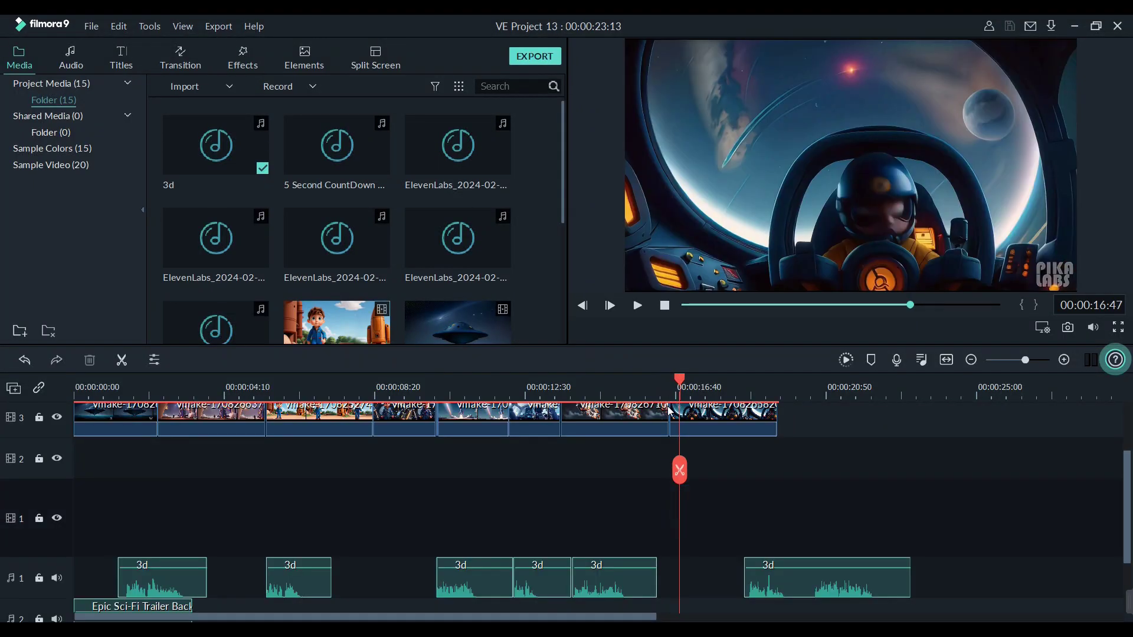
pyautogui.click(639, 310)
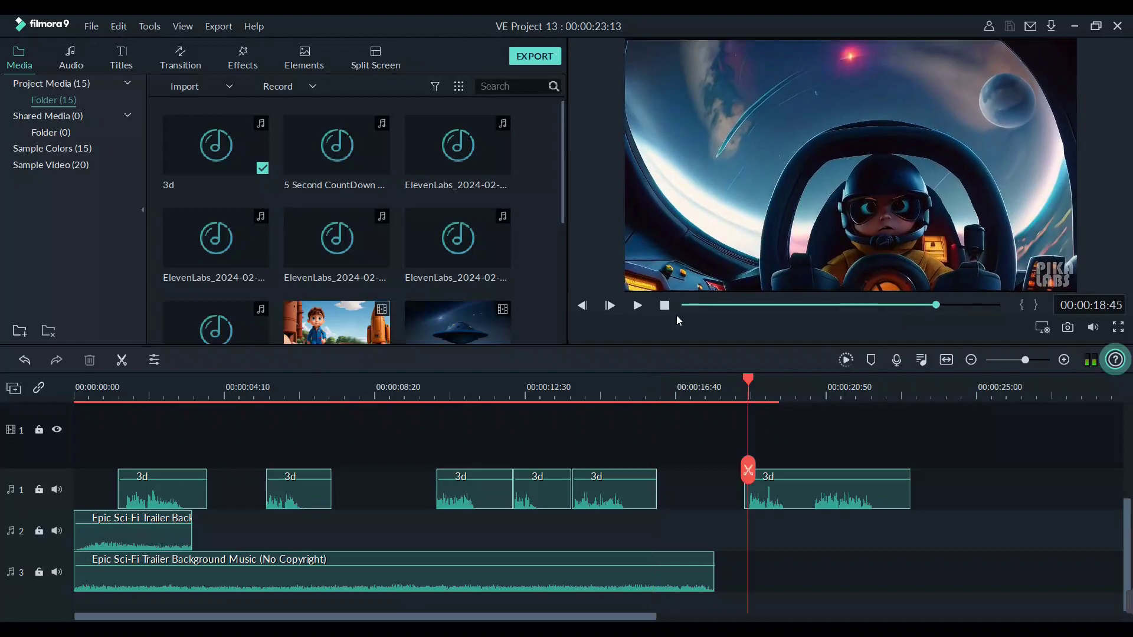
pyautogui.scroll(3, 678, 472)
pyautogui.click(685, 387)
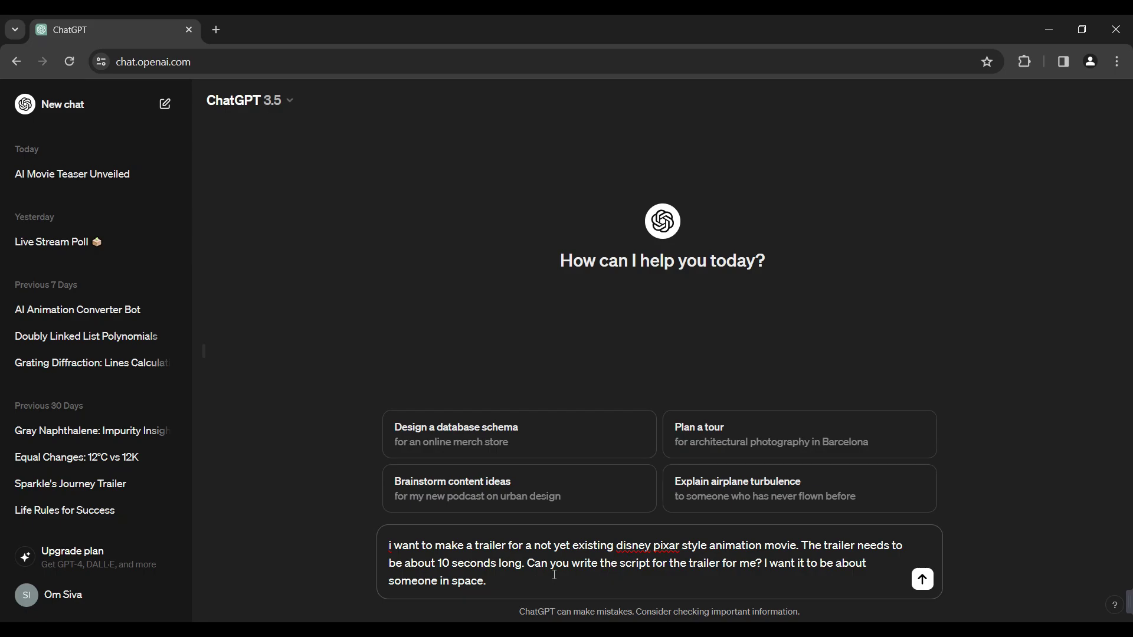
# - Check the 10-second length in the trailer request and scroll through ChatGPT's script
pyautogui.moveTo(438, 564); pyautogui.dragTo(448, 565)
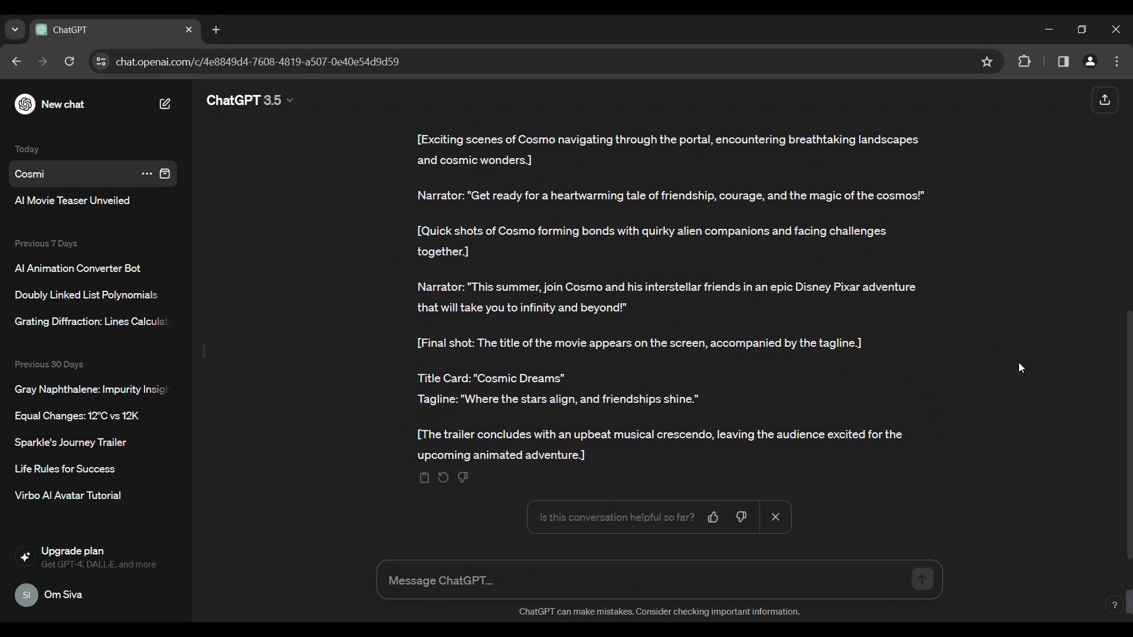
pyautogui.scroll(8, 867, 413)
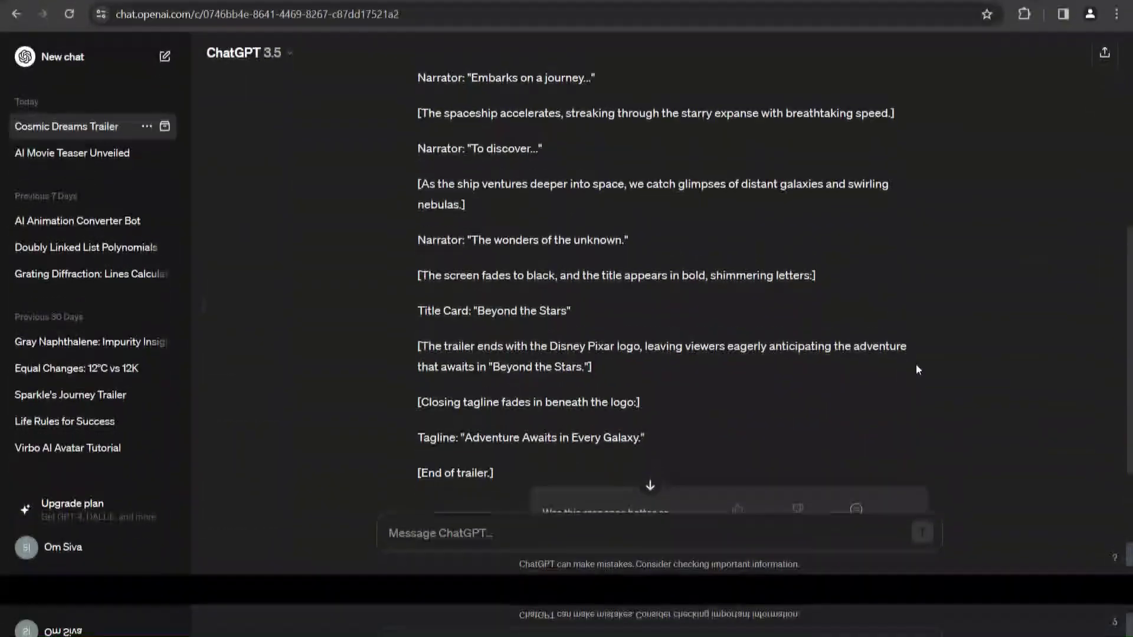
pyautogui.scroll(2, 897, 354)
pyautogui.scroll(3, 649, 354)
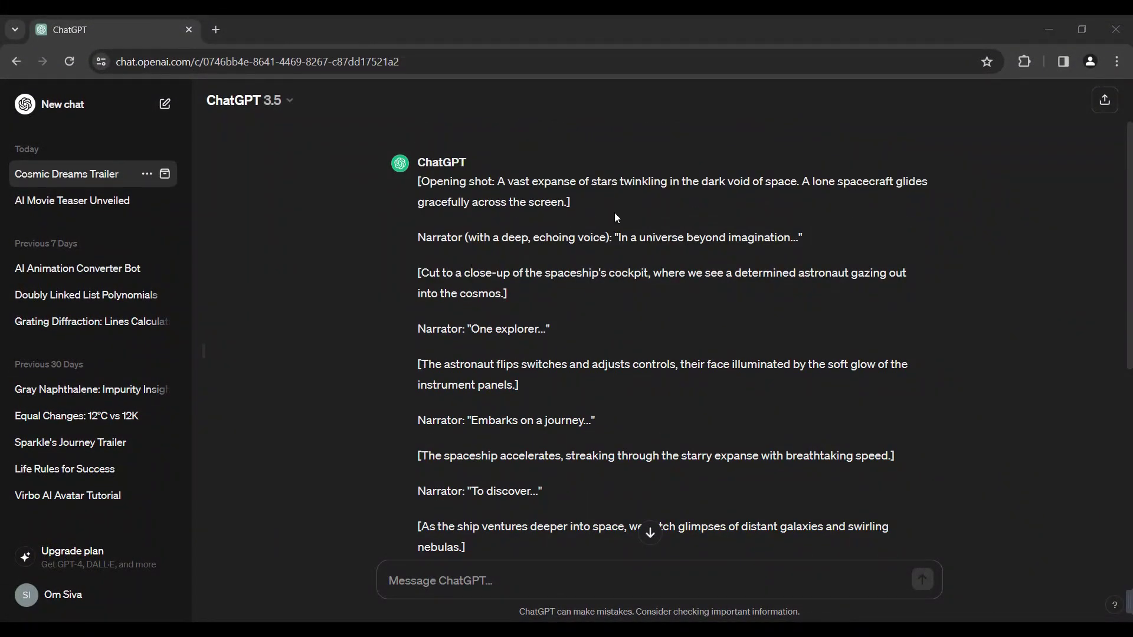
pyautogui.scroll(2, 614, 218)
pyautogui.scroll(-1, 462, 272)
# - Select the opening-shot sentence of the 'Beyond the Stars' script for copying
pyautogui.moveTo(499, 189); pyautogui.dragTo(567, 217)
pyautogui.click(567, 239)
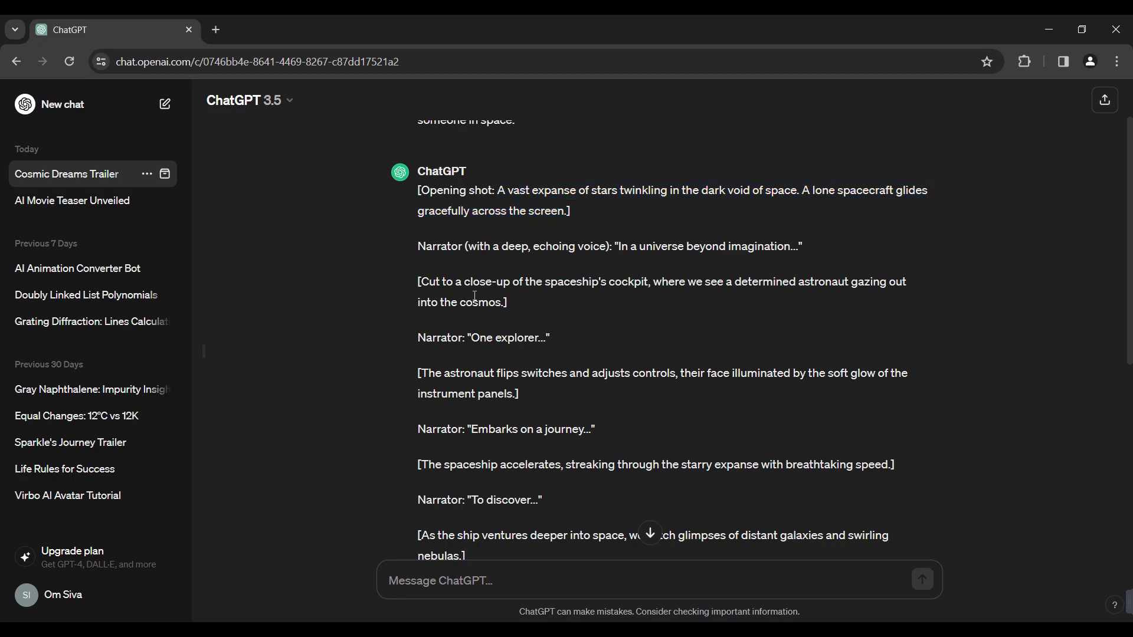
pyautogui.scroll(-5, 496, 329)
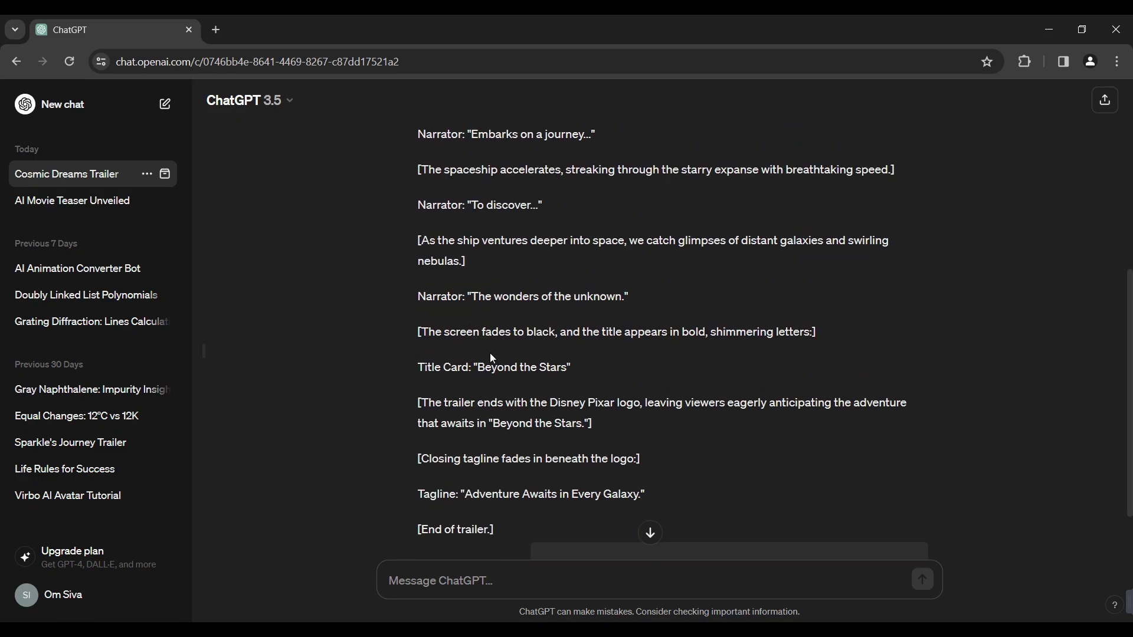
pyautogui.scroll(10, 603, 411)
pyautogui.scroll(-3, 579, 332)
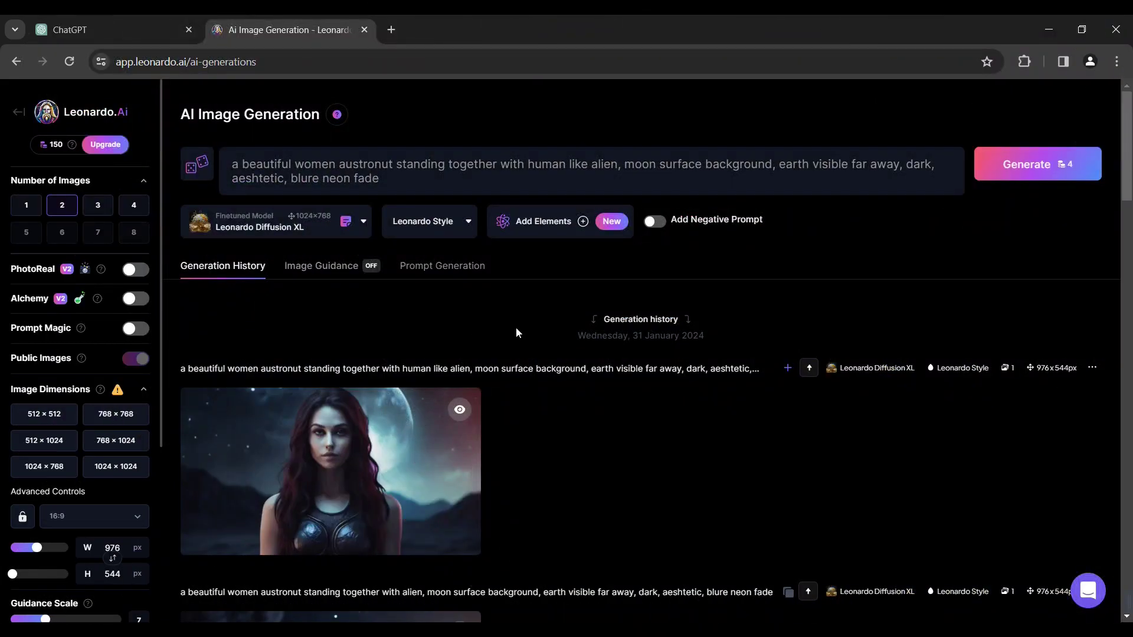
# - Switch the image model to 3D Animation Style and keep the 16:9 aspect ratio
pyautogui.scroll(-4, 535, 302)
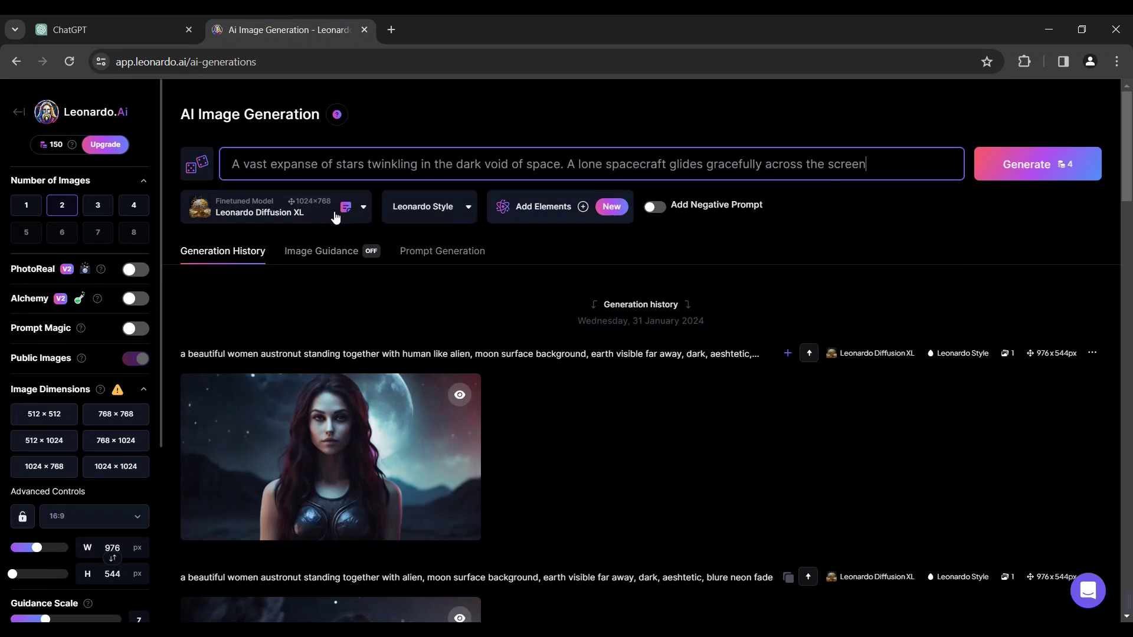
pyautogui.click(352, 214)
pyautogui.click(239, 407)
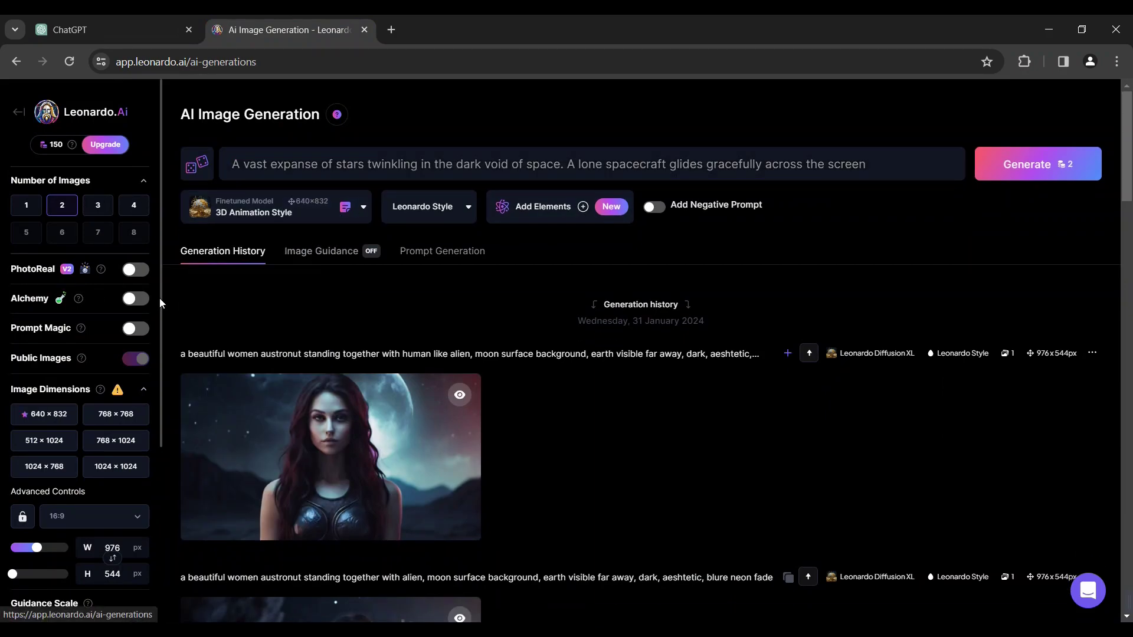
pyautogui.scroll(-4, 117, 257)
pyautogui.click(95, 295)
pyautogui.click(100, 354)
pyautogui.scroll(5, 89, 383)
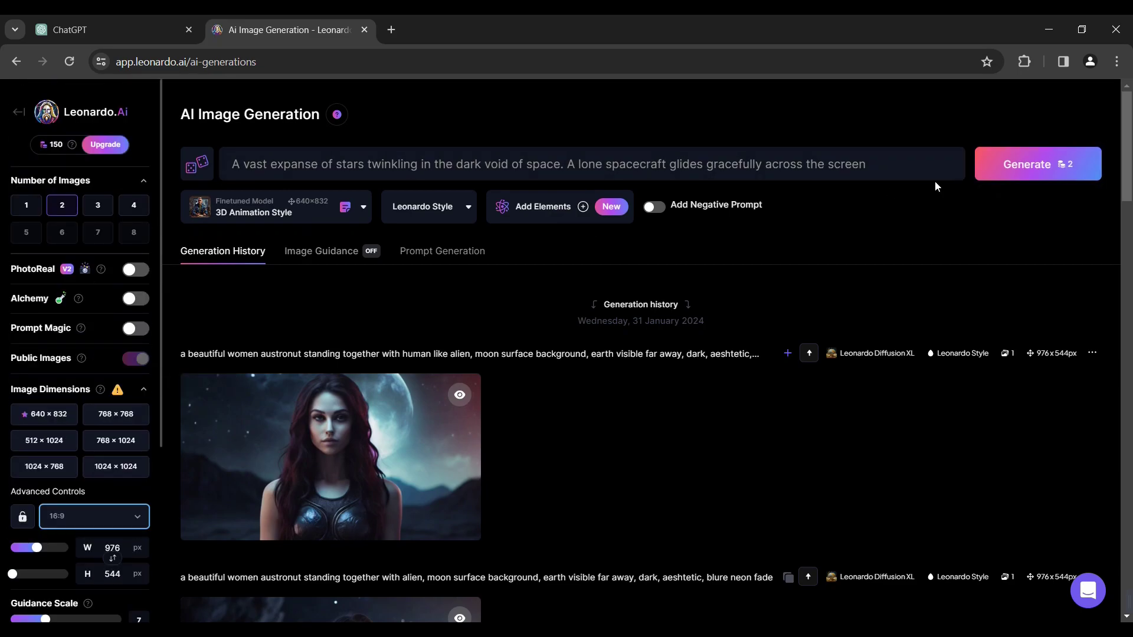
# - Generate two batches of the spacecraft prompt and view the spaceship and UFO images enlarged
pyautogui.click(1029, 158)
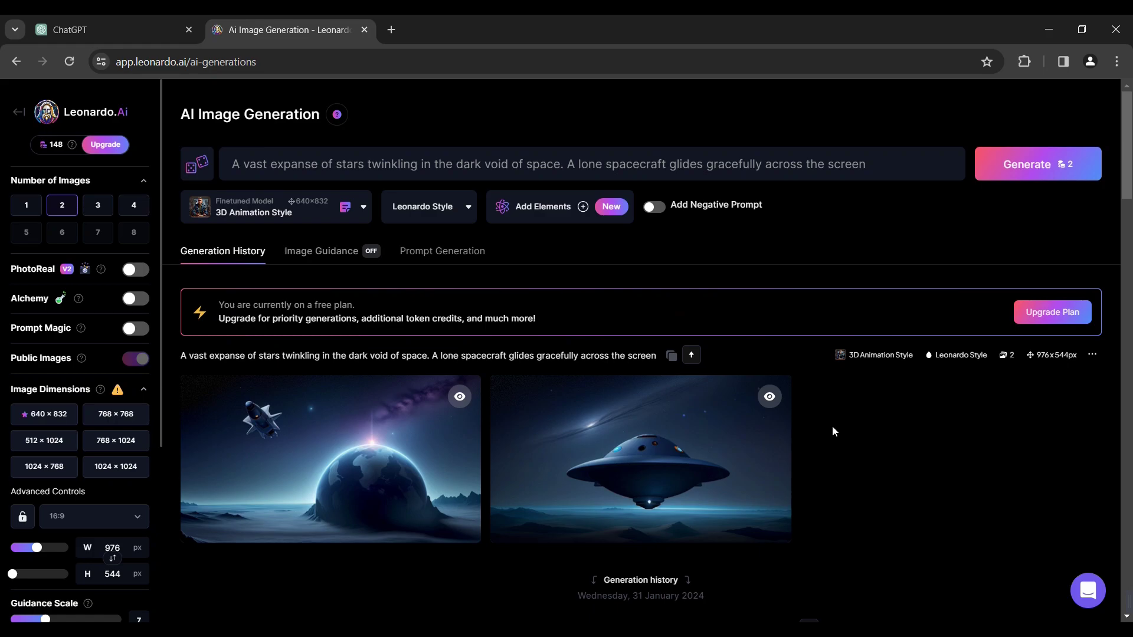
pyautogui.moveTo(330, 441)
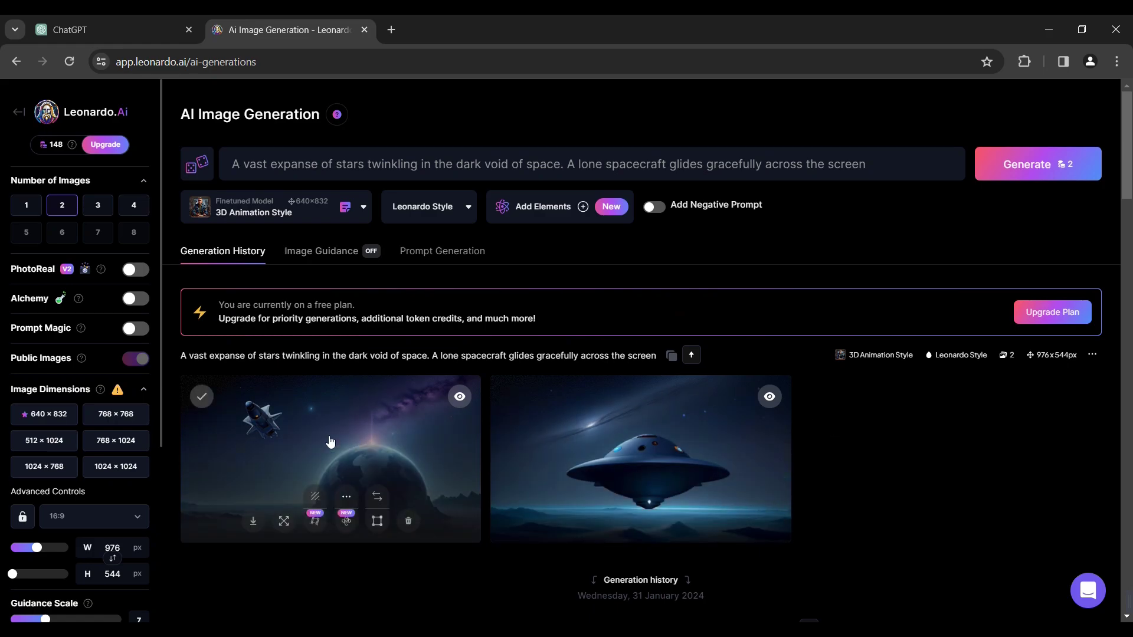
pyautogui.click(1023, 175)
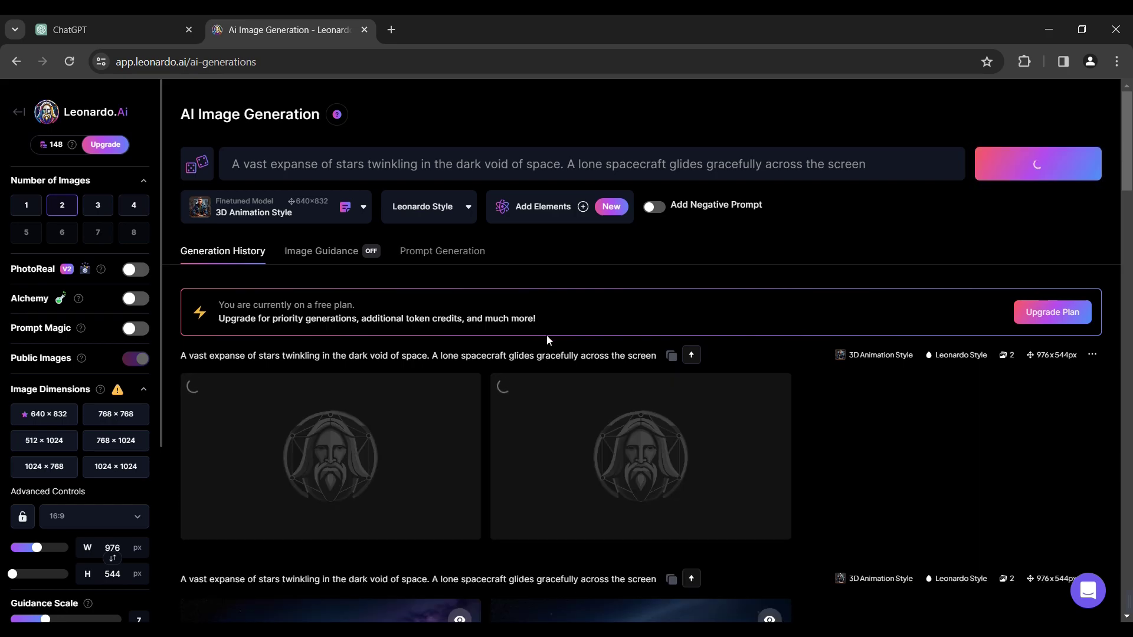
pyautogui.click(678, 389)
pyautogui.click(1022, 255)
pyautogui.scroll(-5, 847, 317)
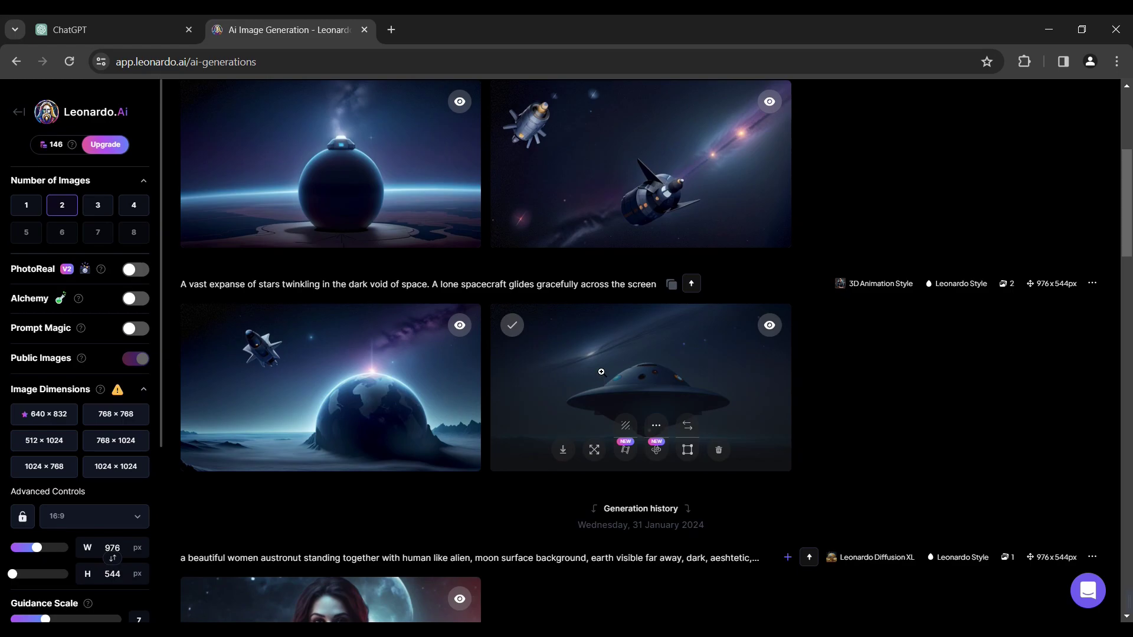
pyautogui.click(601, 372)
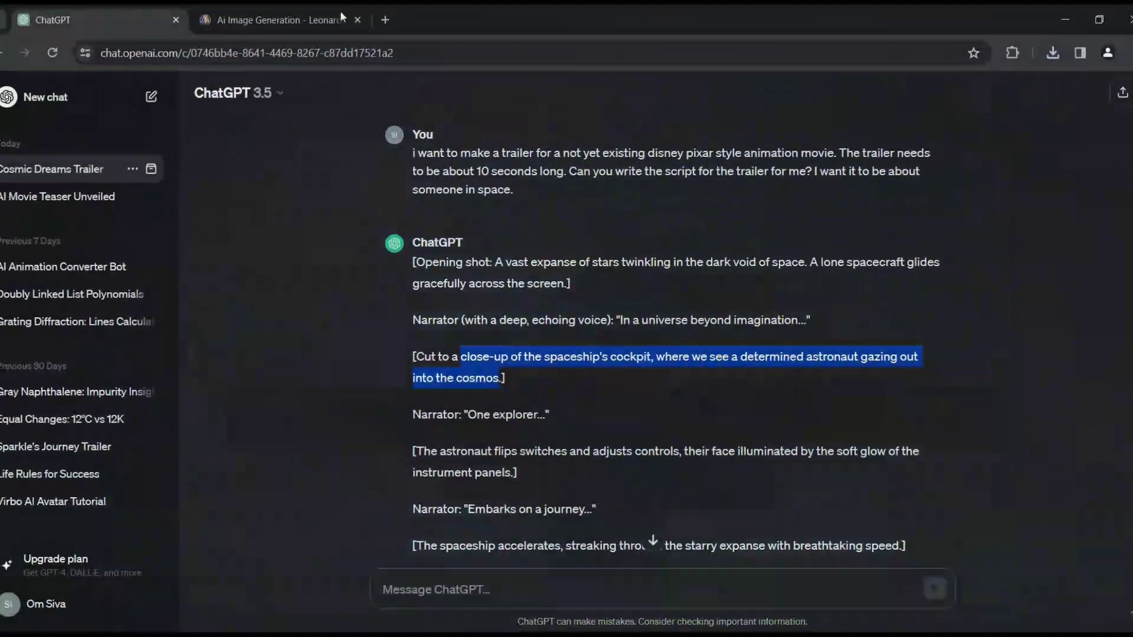
# - Replace the prompt with the rear-view cockpit astronaut description
pyautogui.click(342, 17)
pyautogui.tripleClick(876, 167)
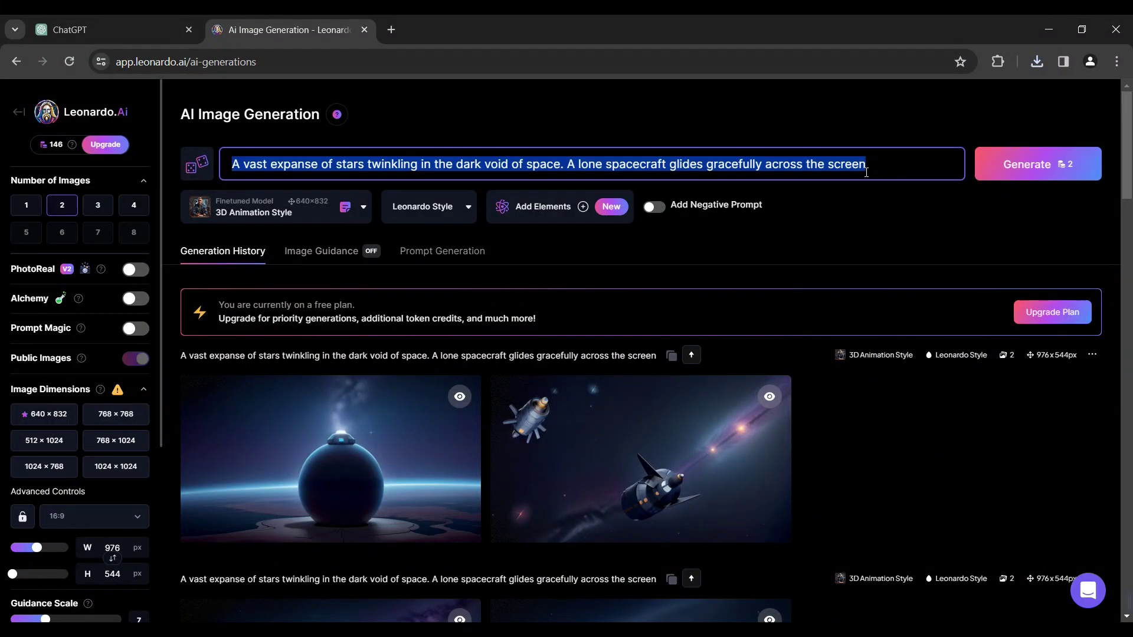
pyautogui.write("close-up of the spaceship's cockpit, where we see a determined astronaut gazing out into the cosmos")
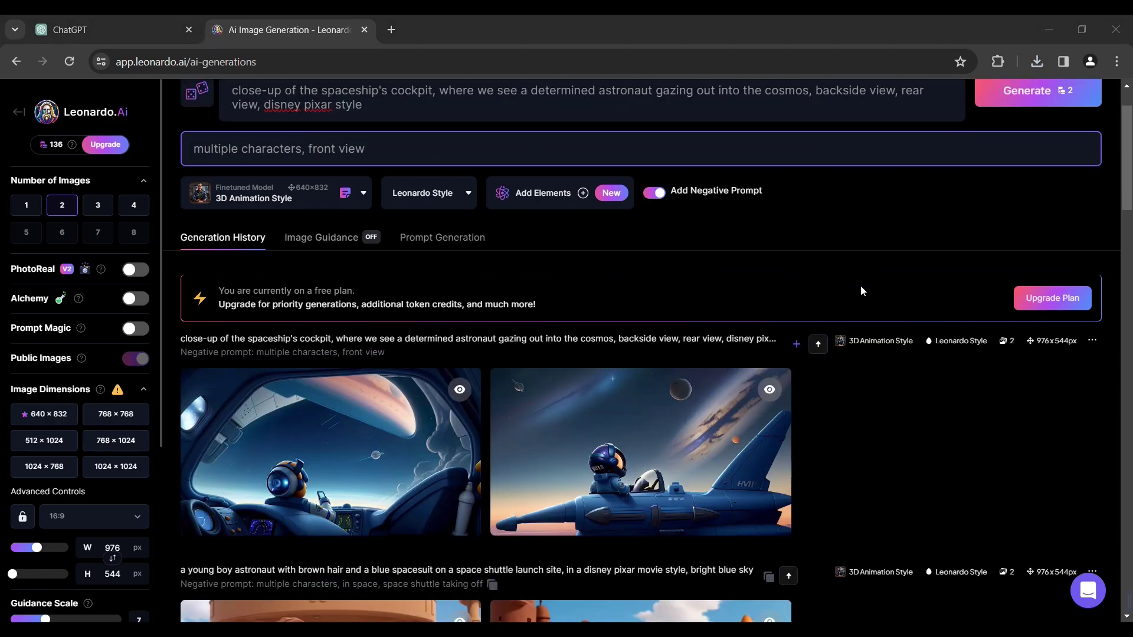
# - Preview the first cockpit image full size, then bring up the Image Guidance settings
pyautogui.click(431, 413)
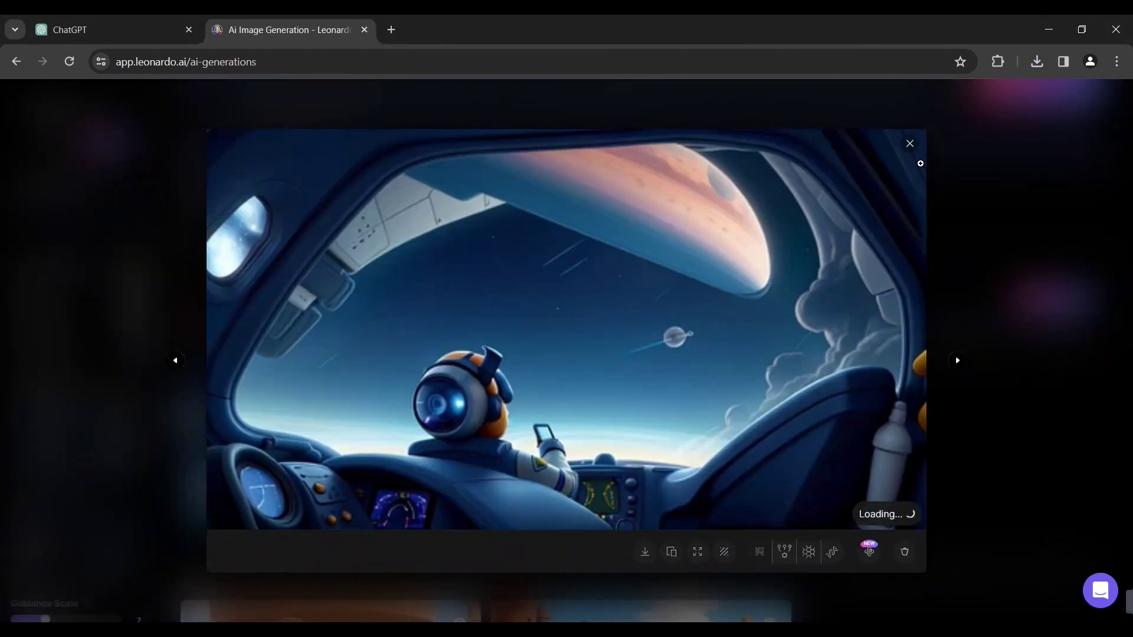
pyautogui.click(912, 149)
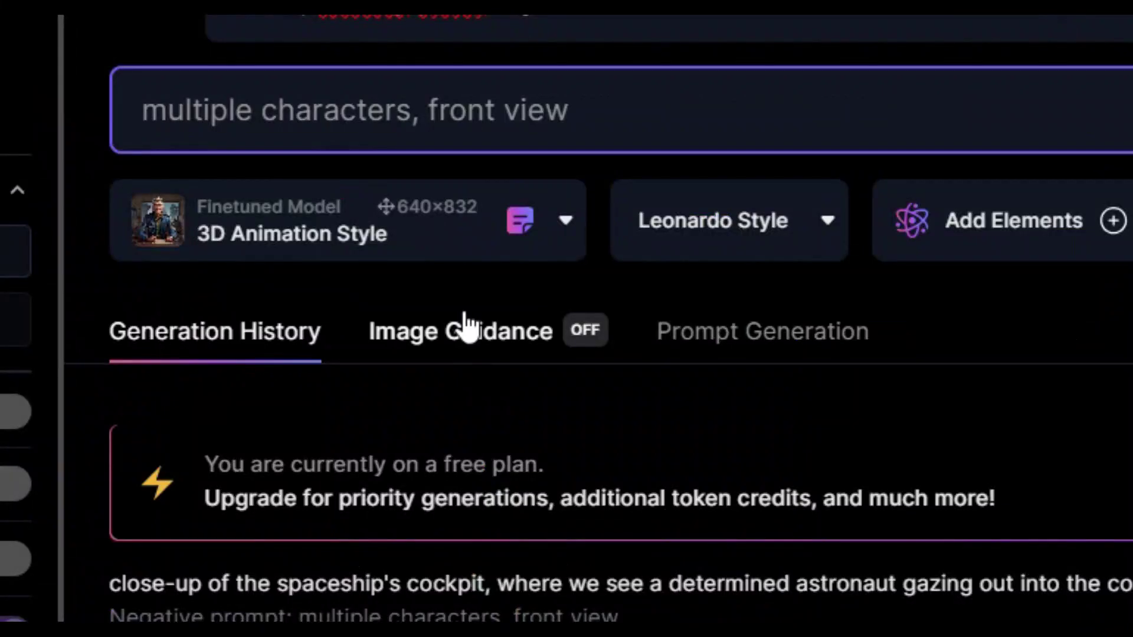
pyautogui.click(497, 335)
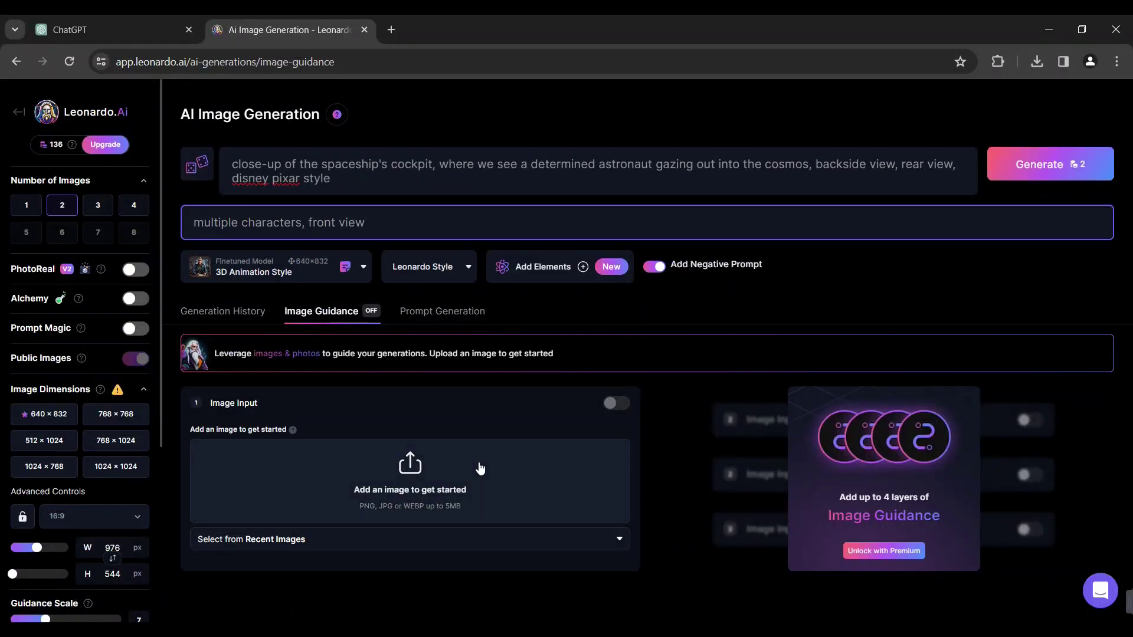
# - Use the downloaded cockpit picture as image input, generate, and view both guided results enlarged
pyautogui.click(1036, 61)
pyautogui.moveTo(877, 170); pyautogui.dragTo(413, 478)
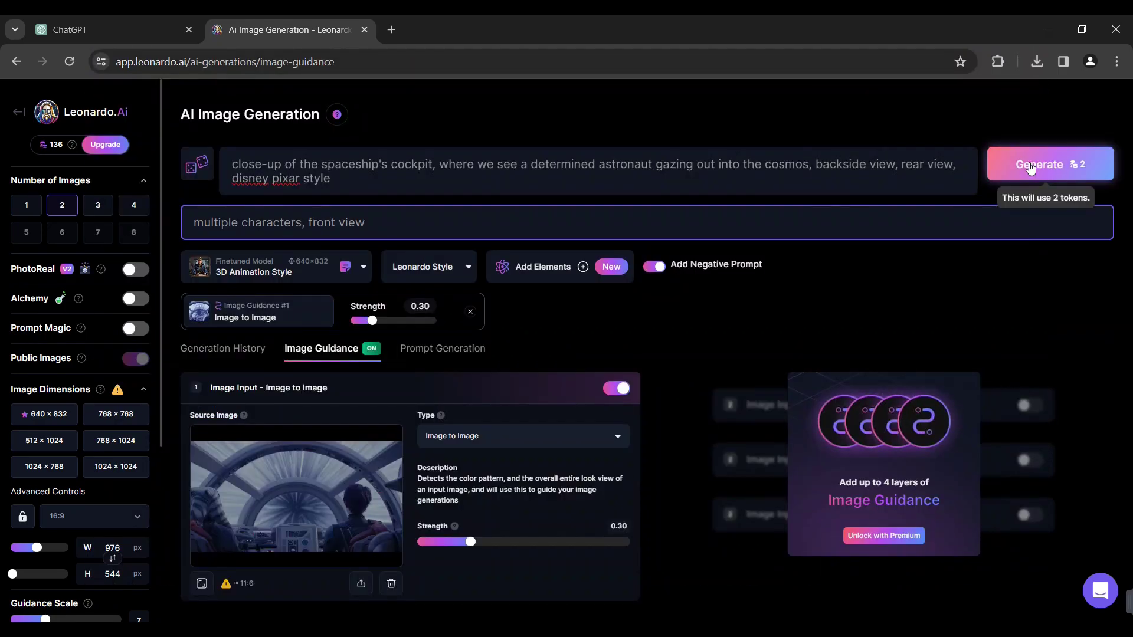
pyautogui.click(1050, 163)
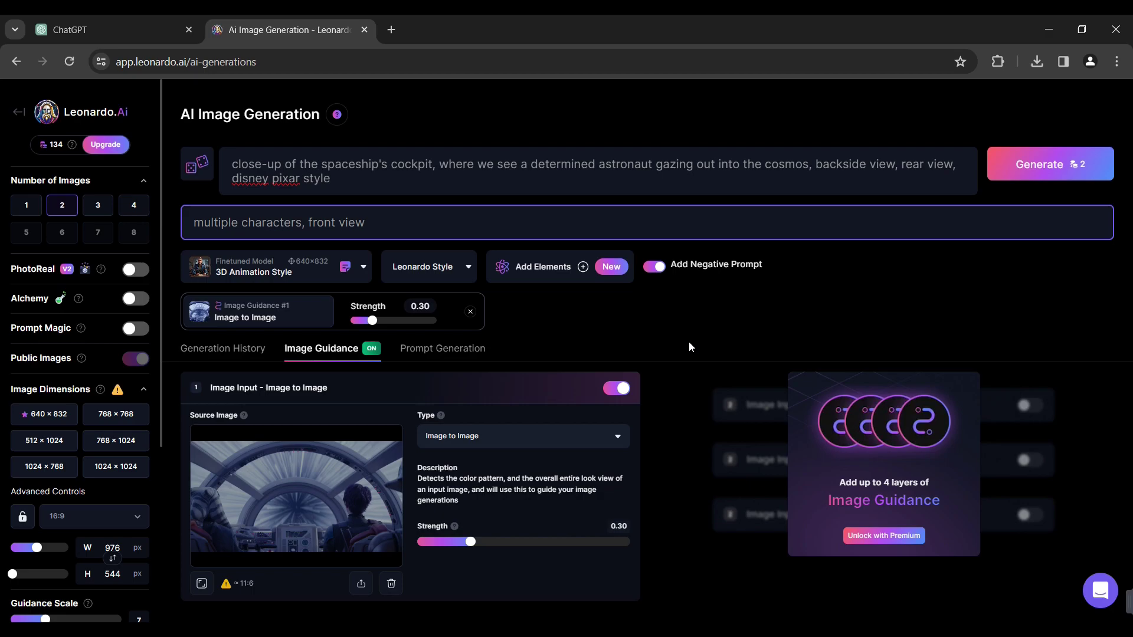
pyautogui.scroll(-3, 693, 351)
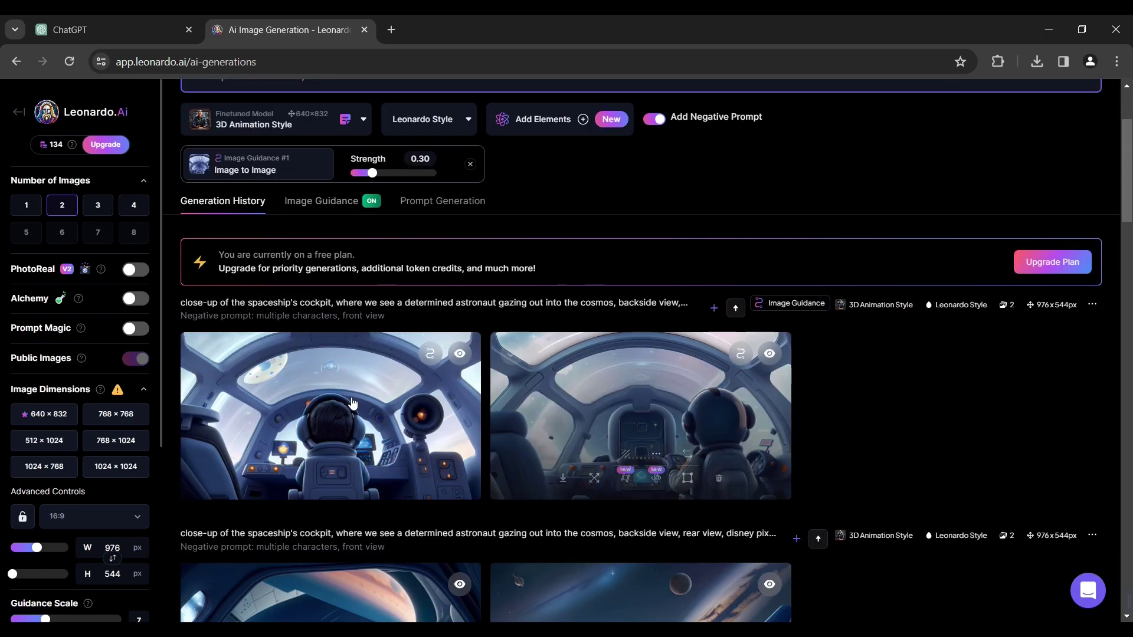
pyautogui.click(339, 391)
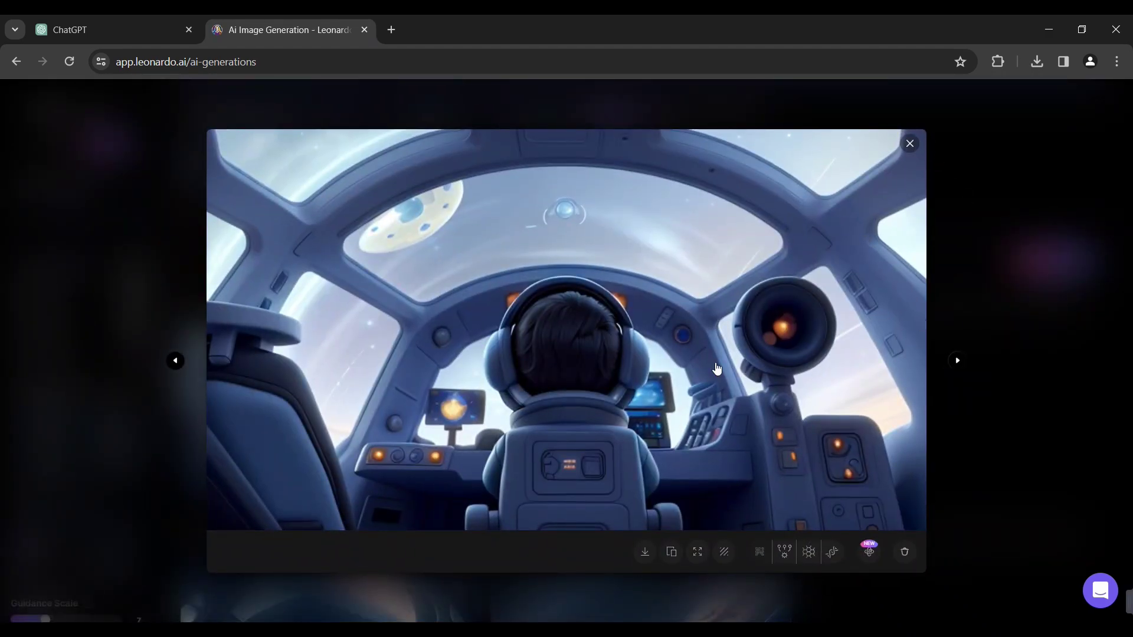
pyautogui.press('Escape')
pyautogui.click(640, 350)
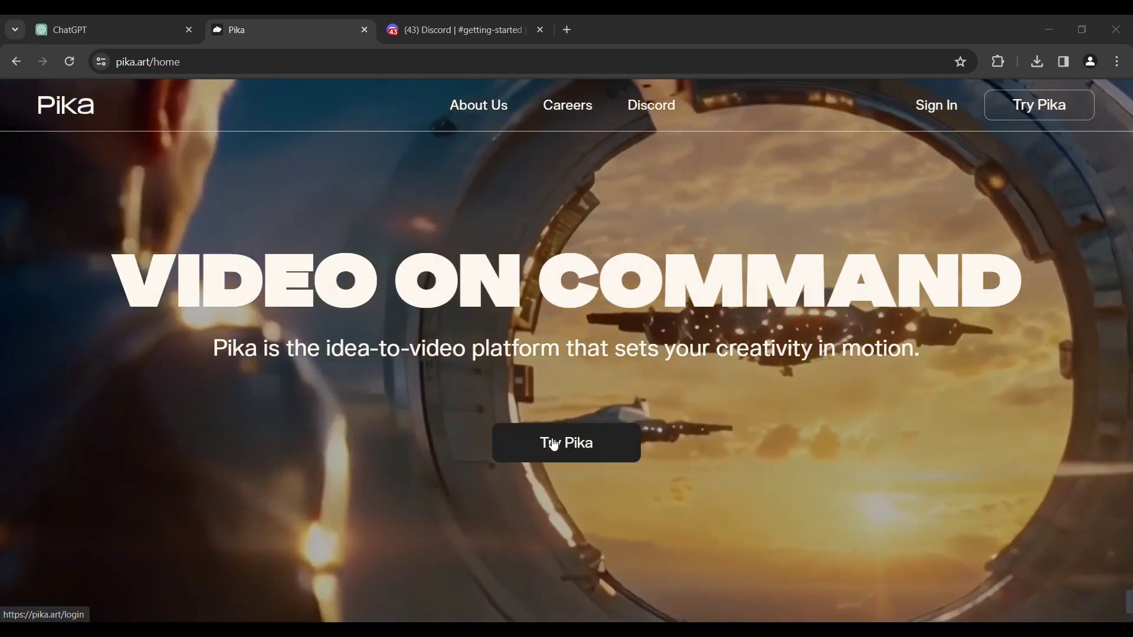
# - Start Pika from pika.art and follow the Discord invite in the login page footer
pyautogui.click(553, 444)
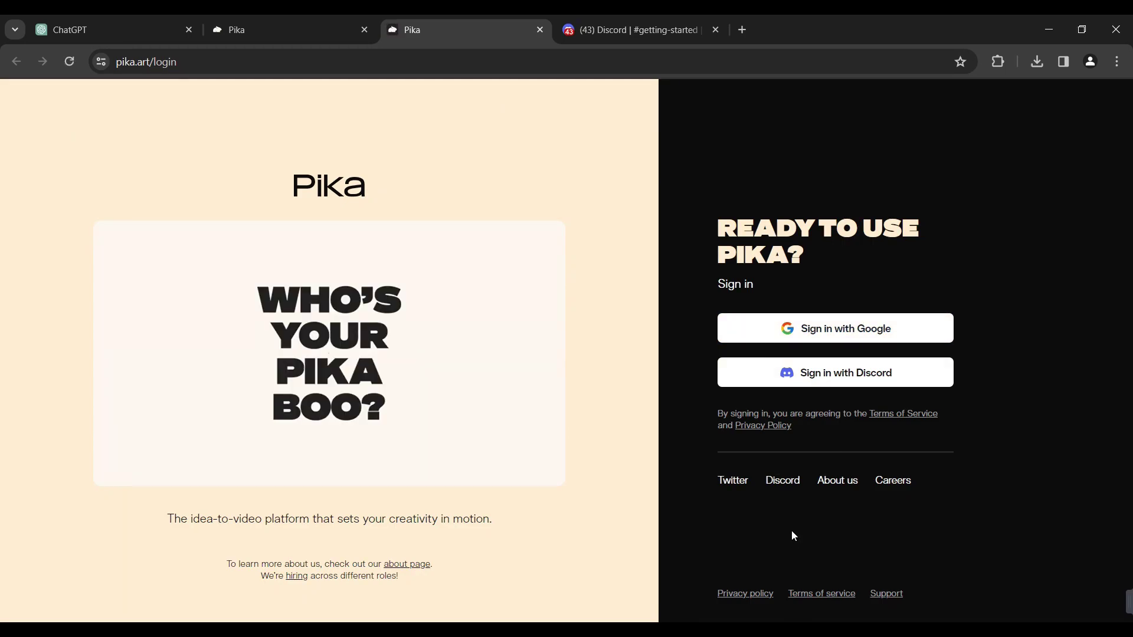
pyautogui.click(781, 487)
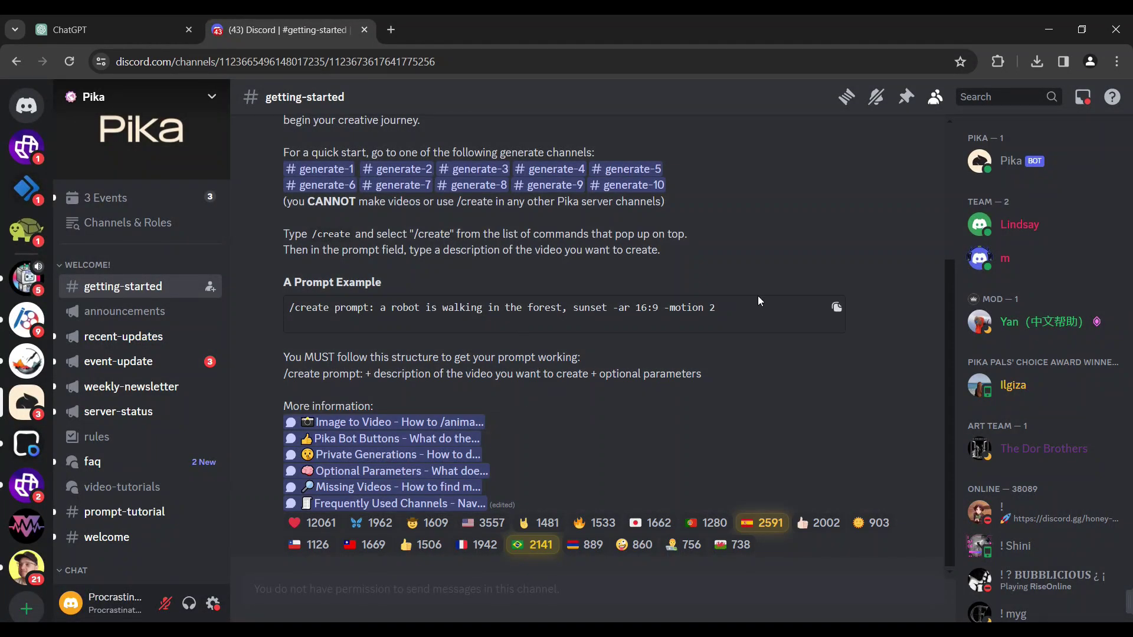
# - Browse the Pika server's generate-2 and generate-5 channels
pyautogui.scroll(4, 537, 271)
pyautogui.scroll(-4, 118, 330)
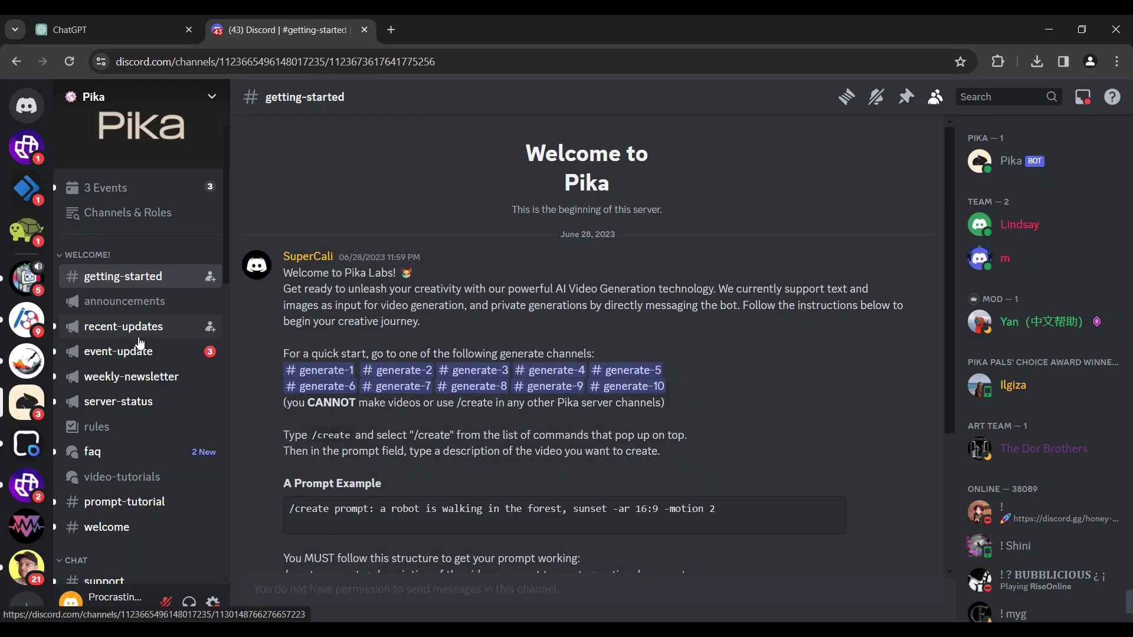
pyautogui.scroll(-8, 118, 330)
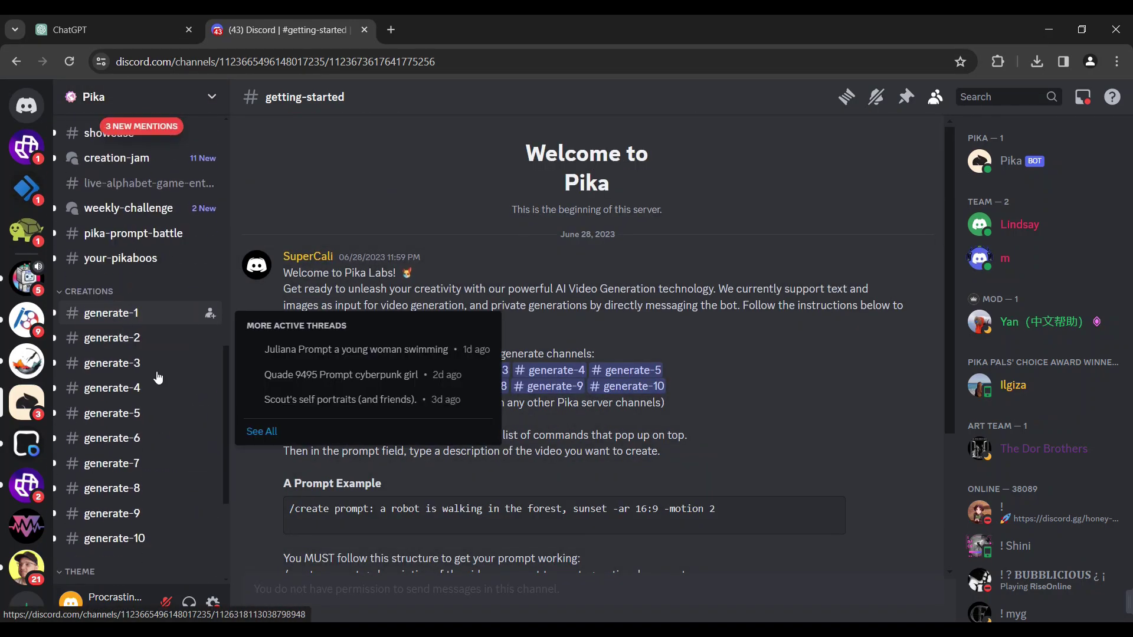
pyautogui.click(130, 339)
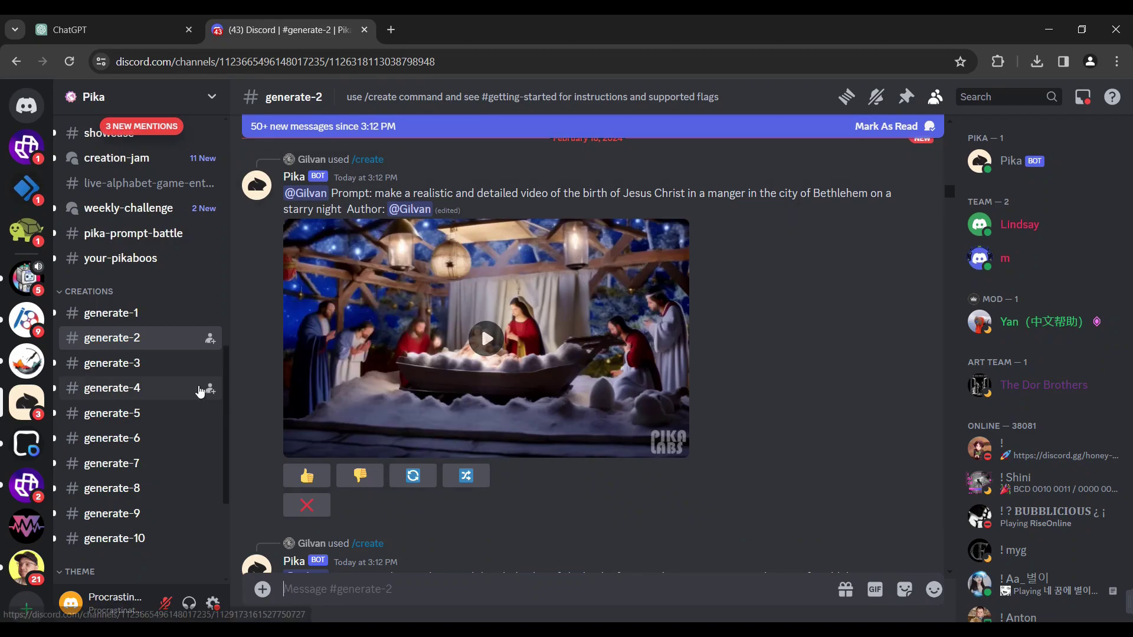
pyautogui.click(148, 416)
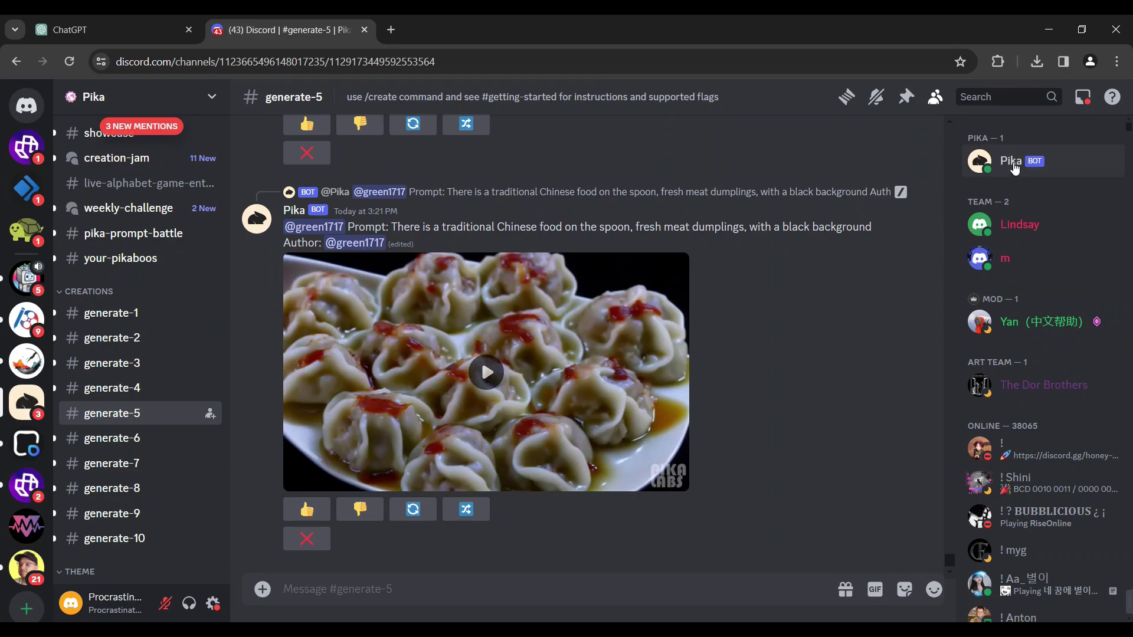
# - Open a direct message with the Pika bot and type '/' to list its commands
pyautogui.rightClick(1011, 167)
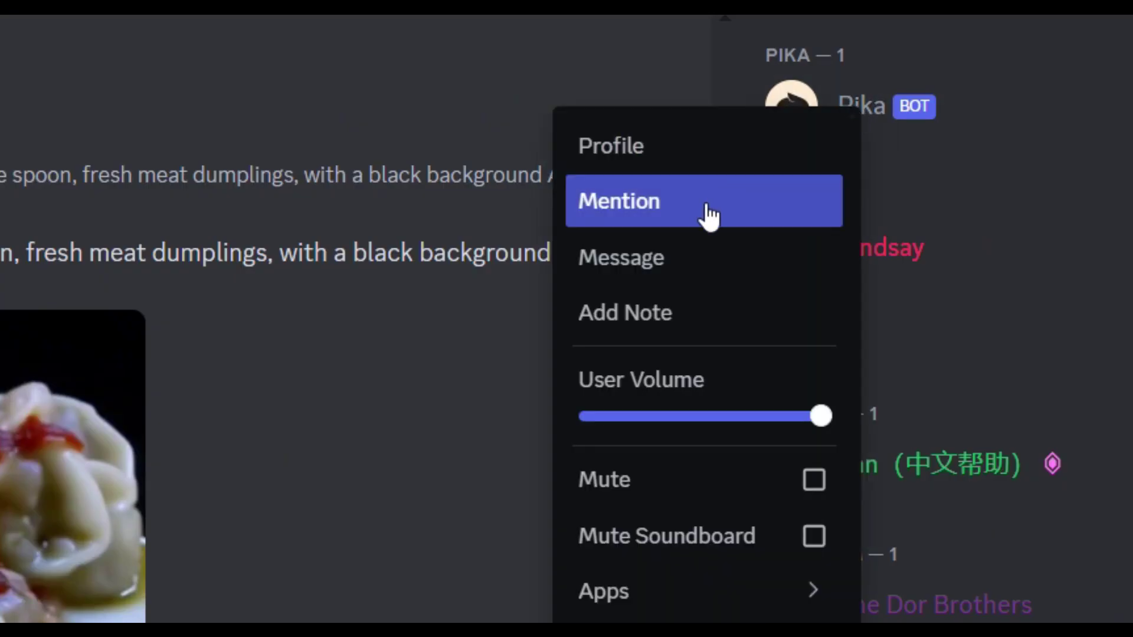
pyautogui.click(625, 265)
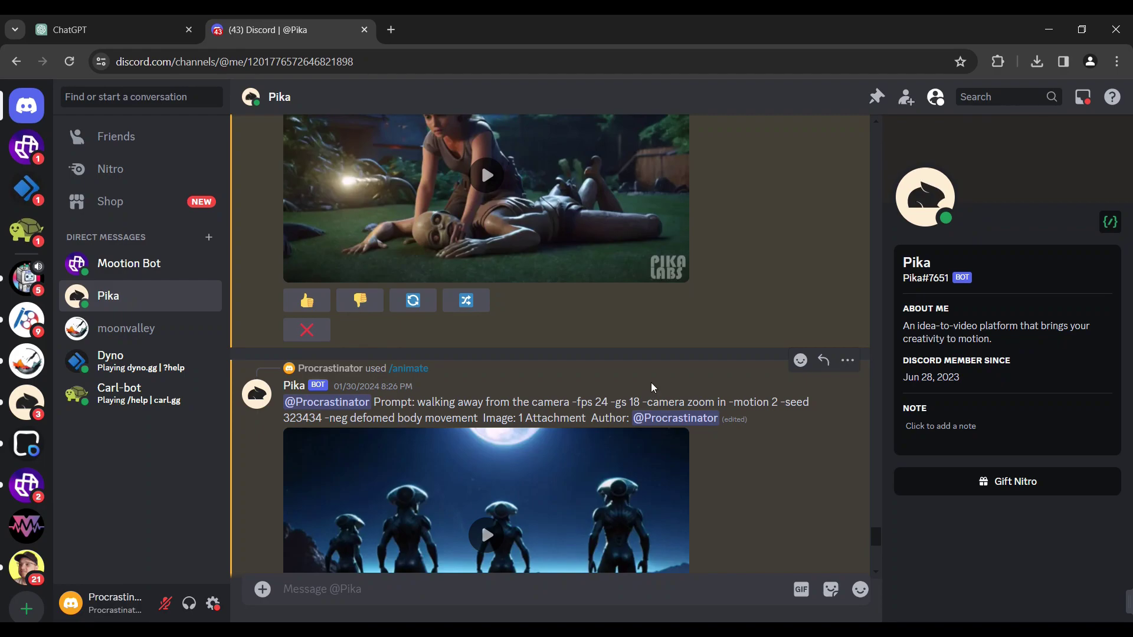
pyautogui.scroll(-6, 701, 316)
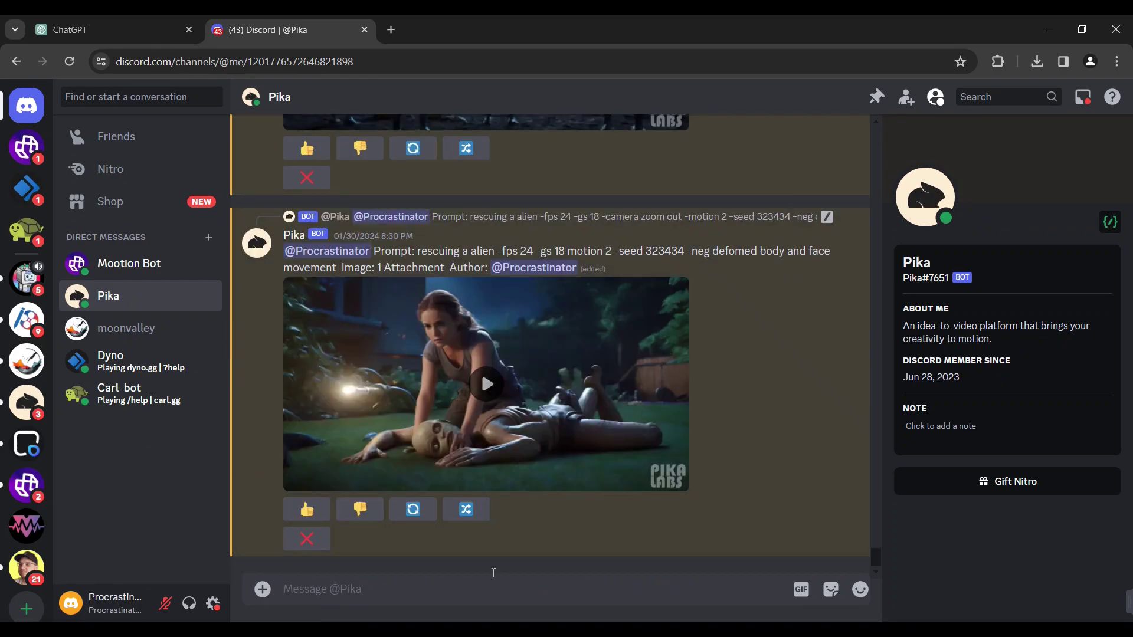
pyautogui.scroll(15, 633, 345)
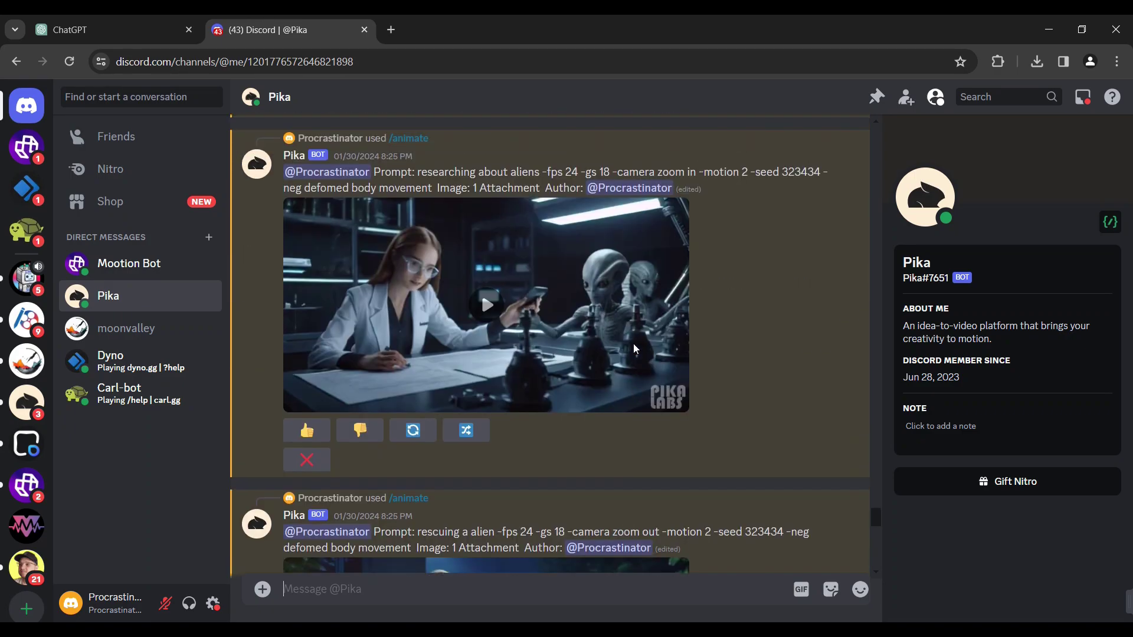
pyautogui.scroll(4, 633, 343)
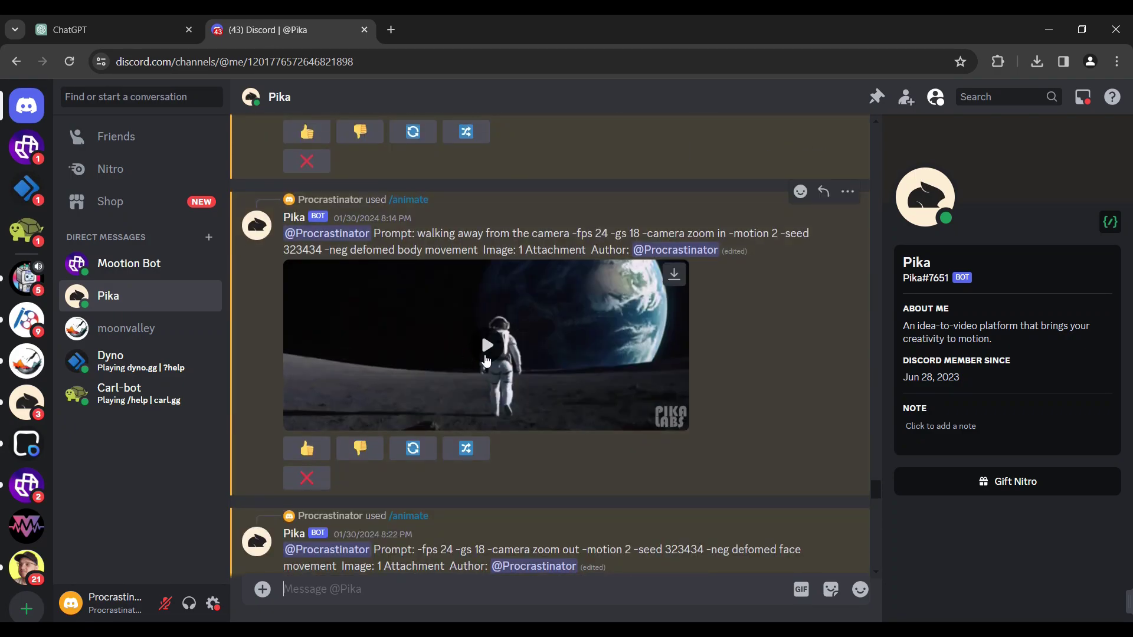
pyautogui.scroll(-6, 480, 206)
pyautogui.scroll(-8, 481, 206)
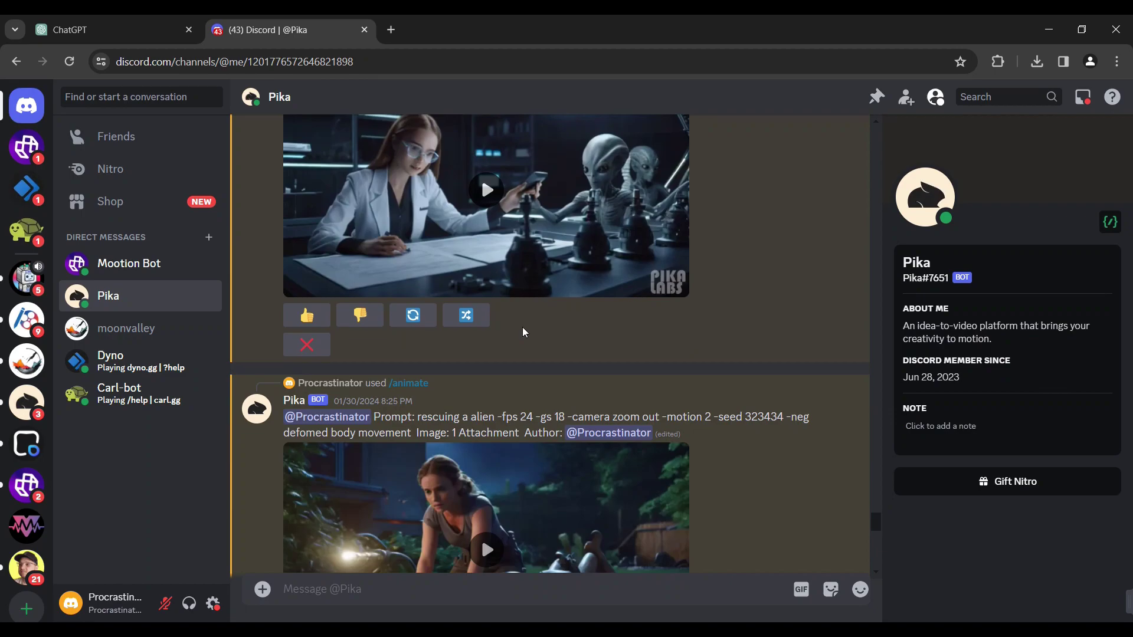
pyautogui.scroll(-6, 406, 319)
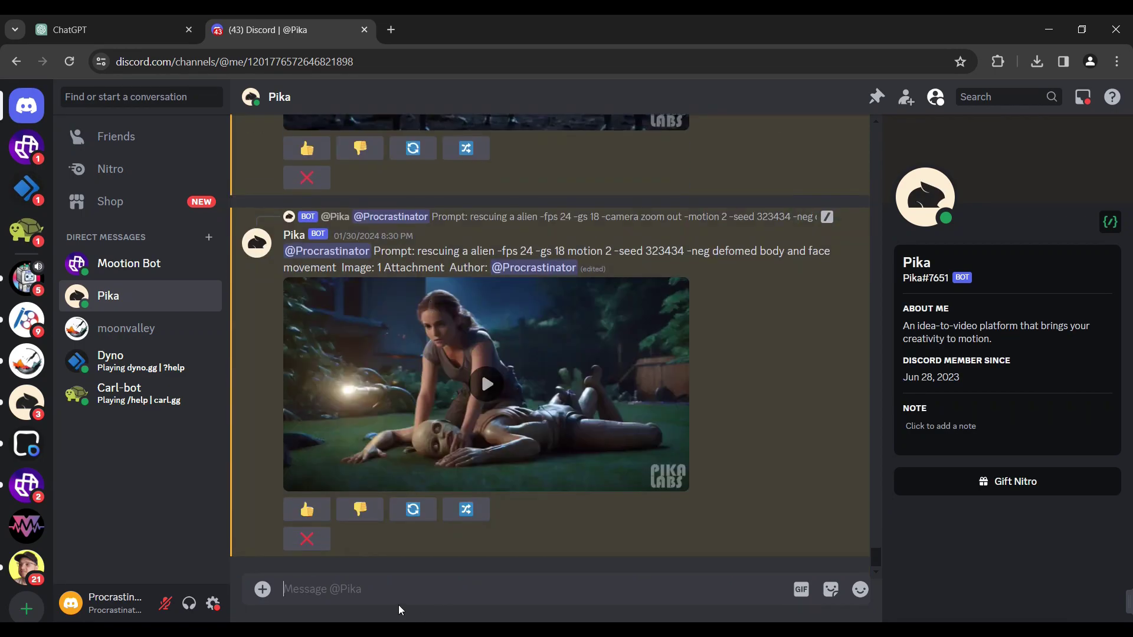
pyautogui.click(402, 593)
pyautogui.write('/')
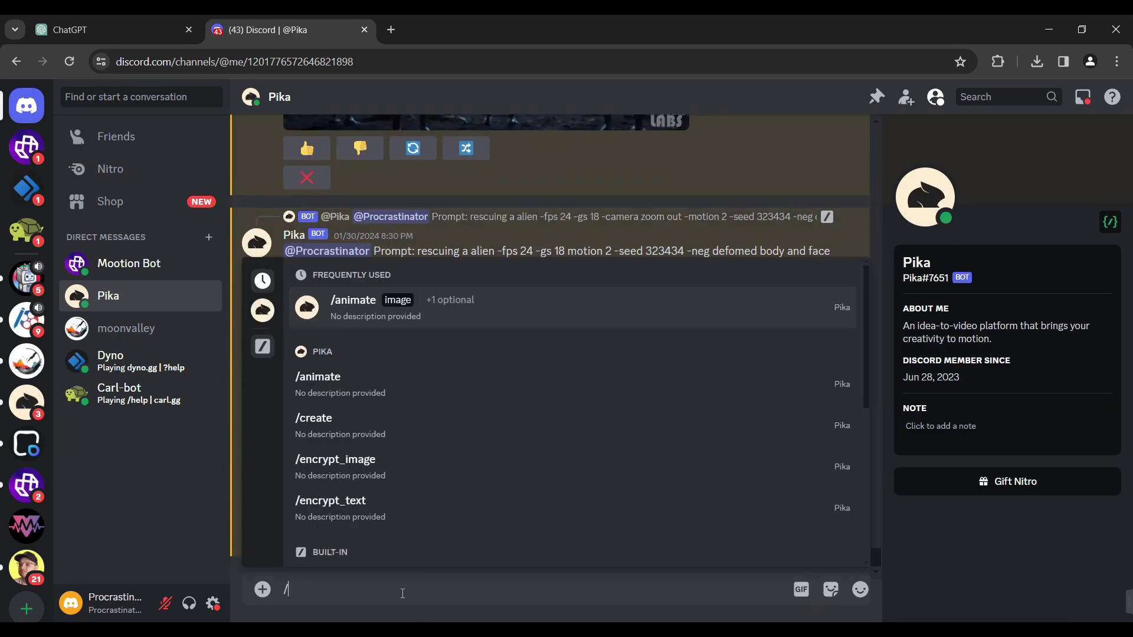
# - Choose /animate, attach the young boy astronaut image and check it in preview
pyautogui.click(353, 302)
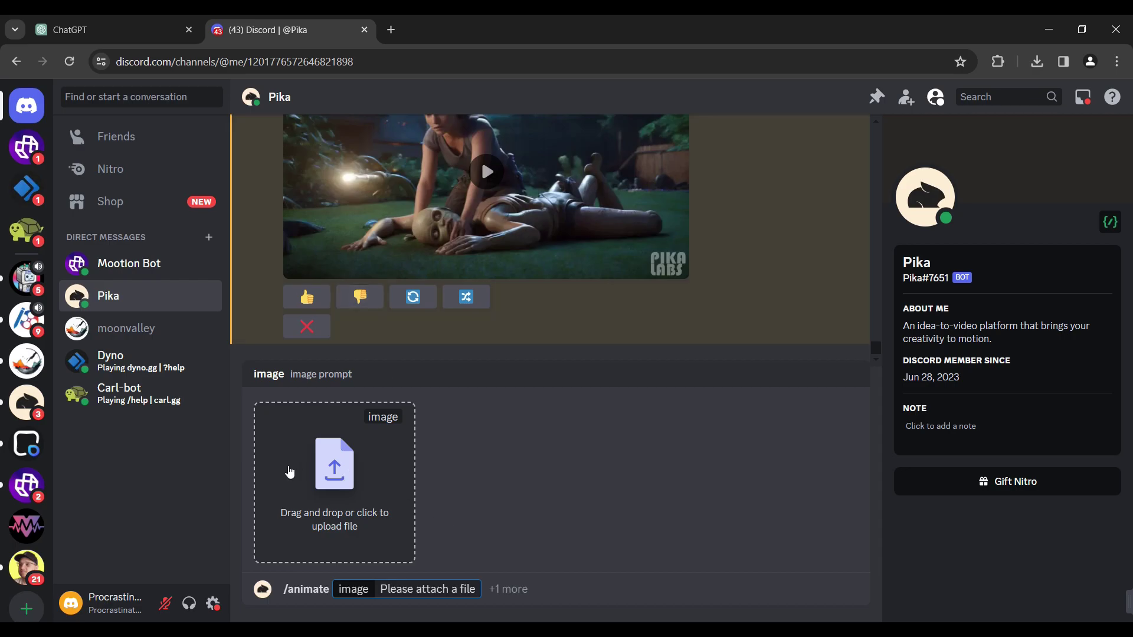
pyautogui.click(290, 472)
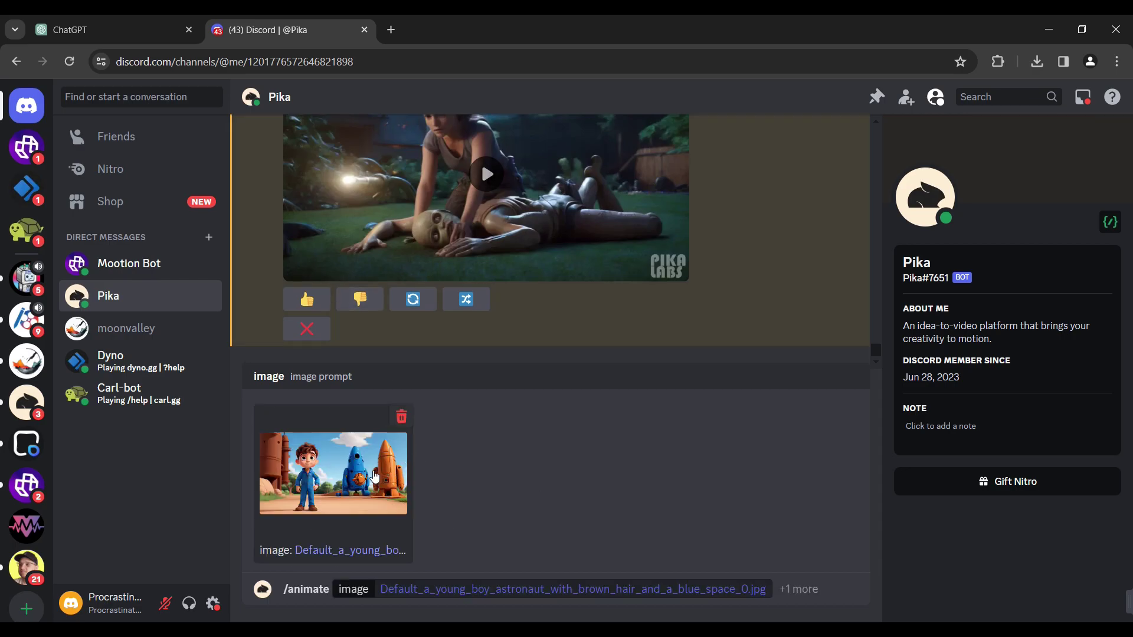
pyautogui.click(375, 478)
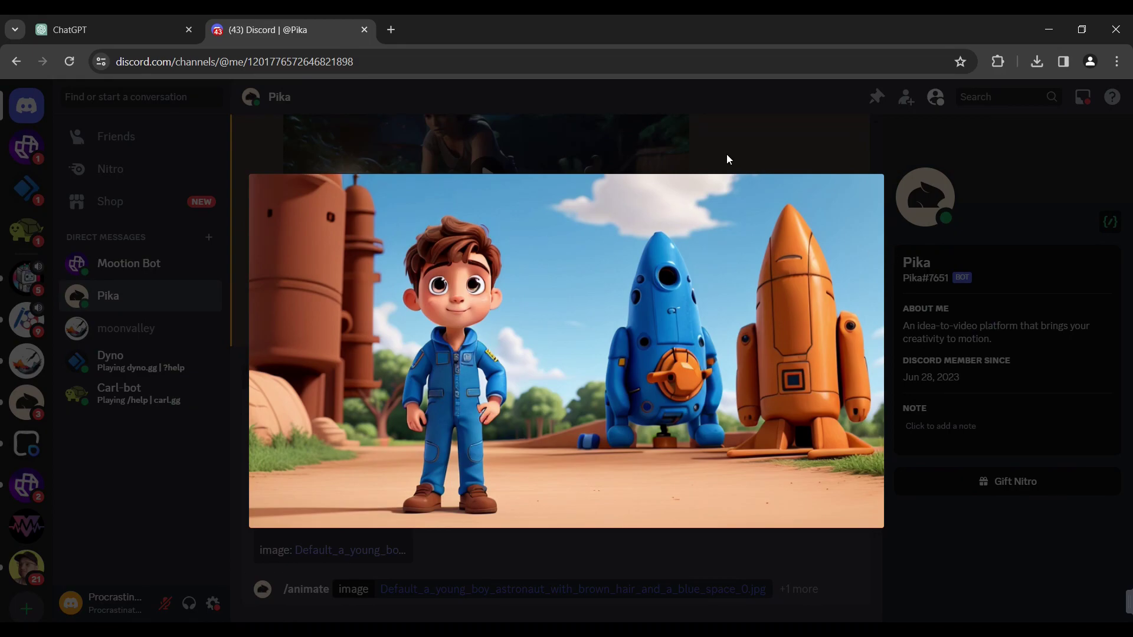
pyautogui.click(710, 128)
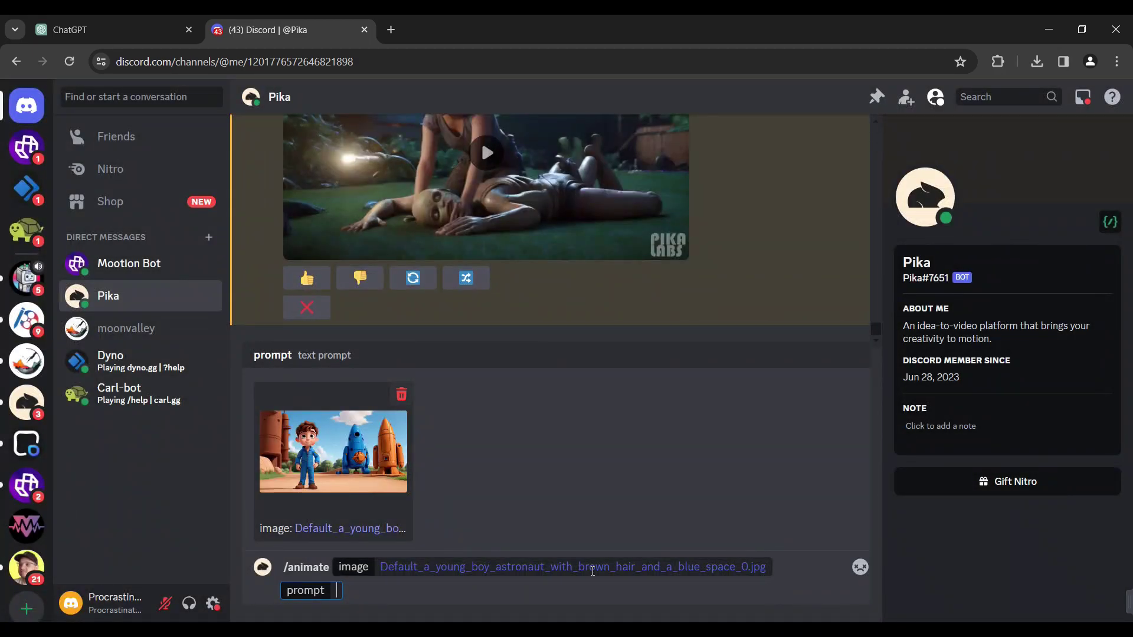
# - Type the brown-haired, blue-spacesuit boy astronaut walking-towards-camera prompt and remove the -neg flag
pyautogui.write('a young boy astronaut with brown hair and a blue ')
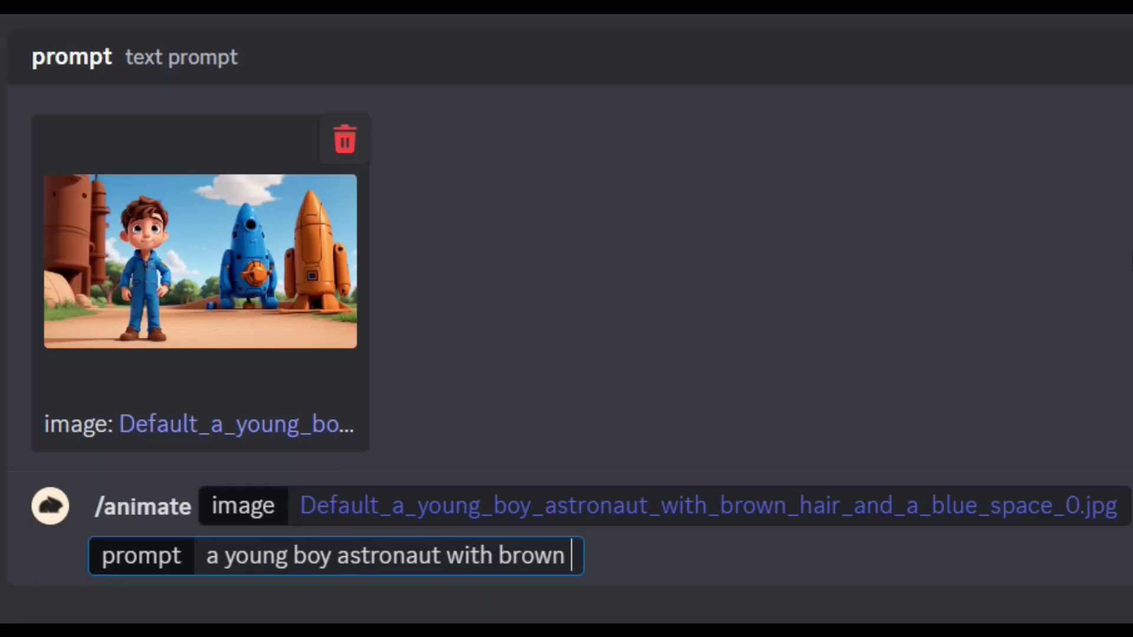
pyautogui.write('spacesuit')
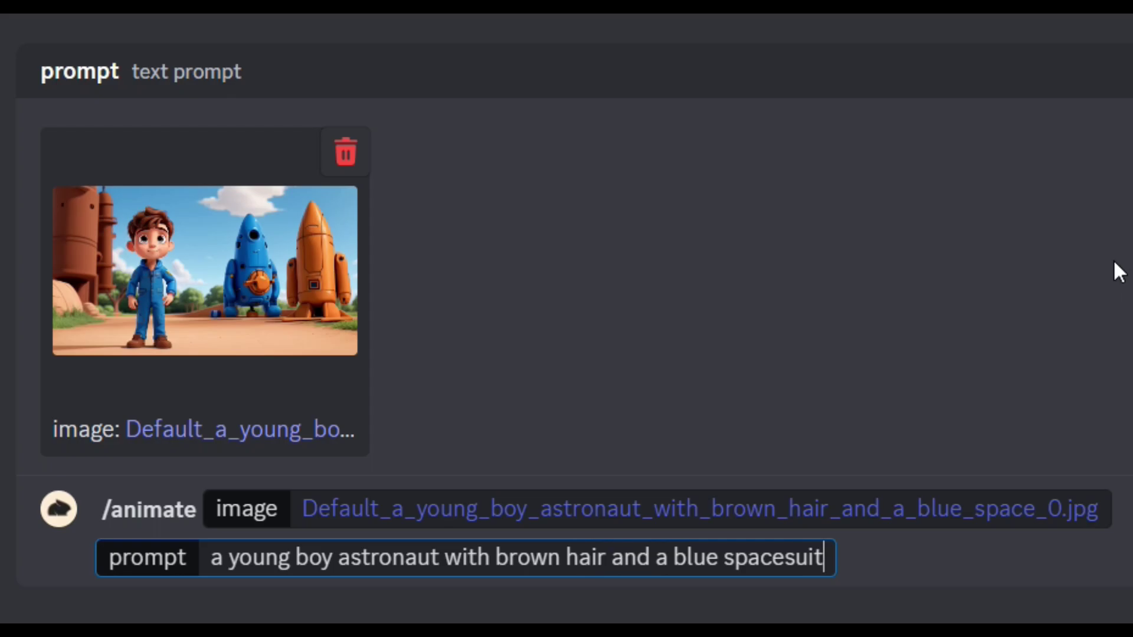
pyautogui.write(' walking towards the camera')
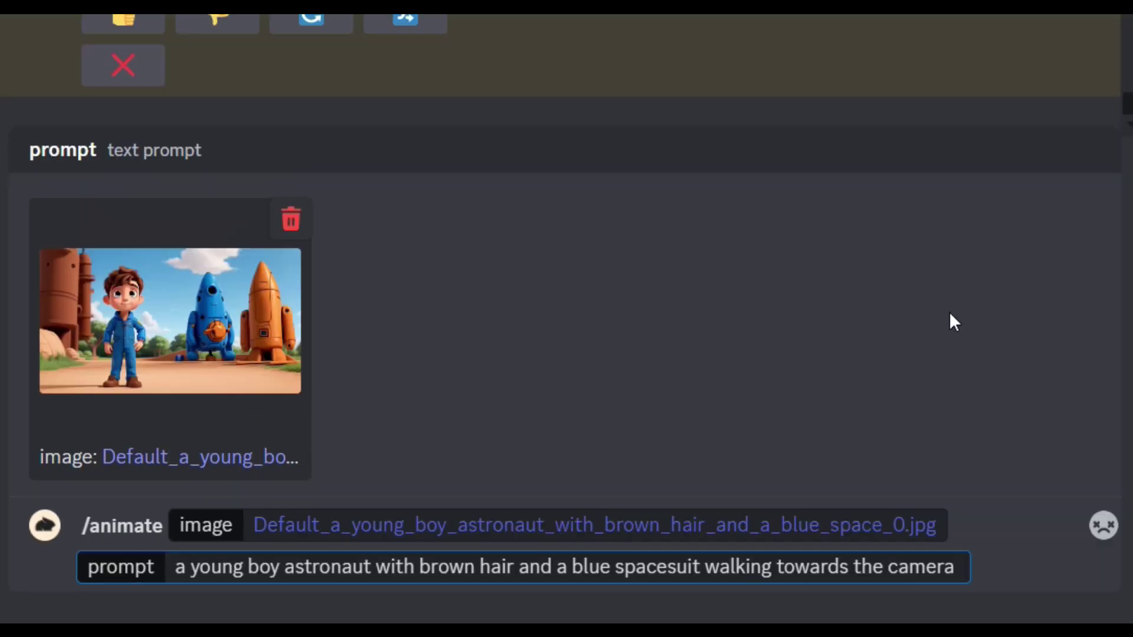
pyautogui.write(', in a disney')
pyautogui.write(' pixar style, -neg  -fps -gs -camera -motion -seed')
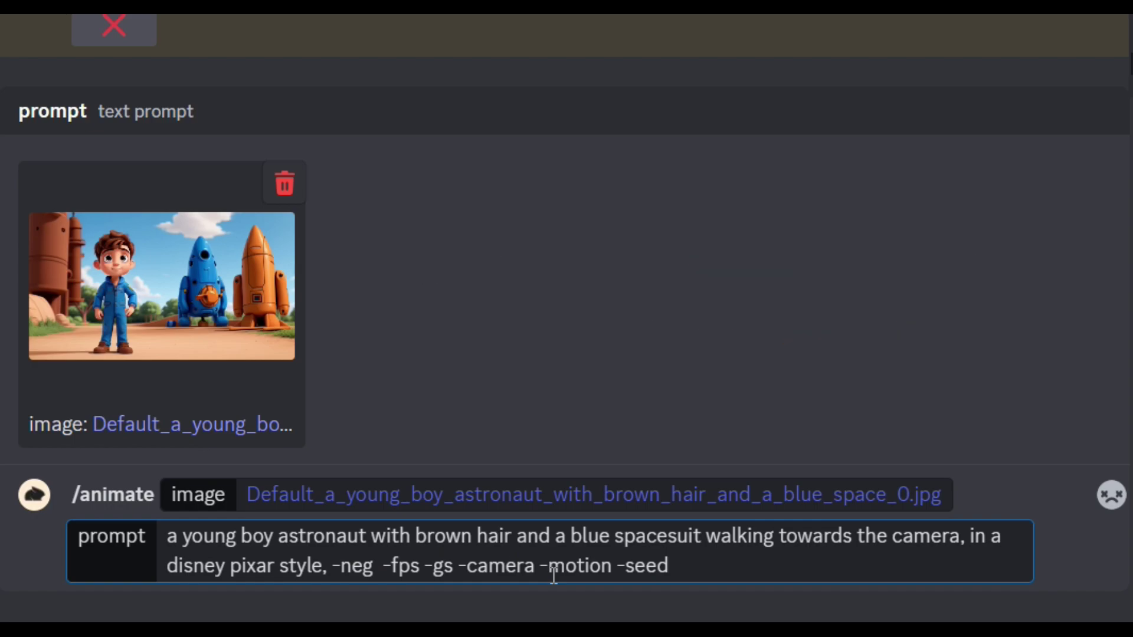
pyautogui.write('"walking s')
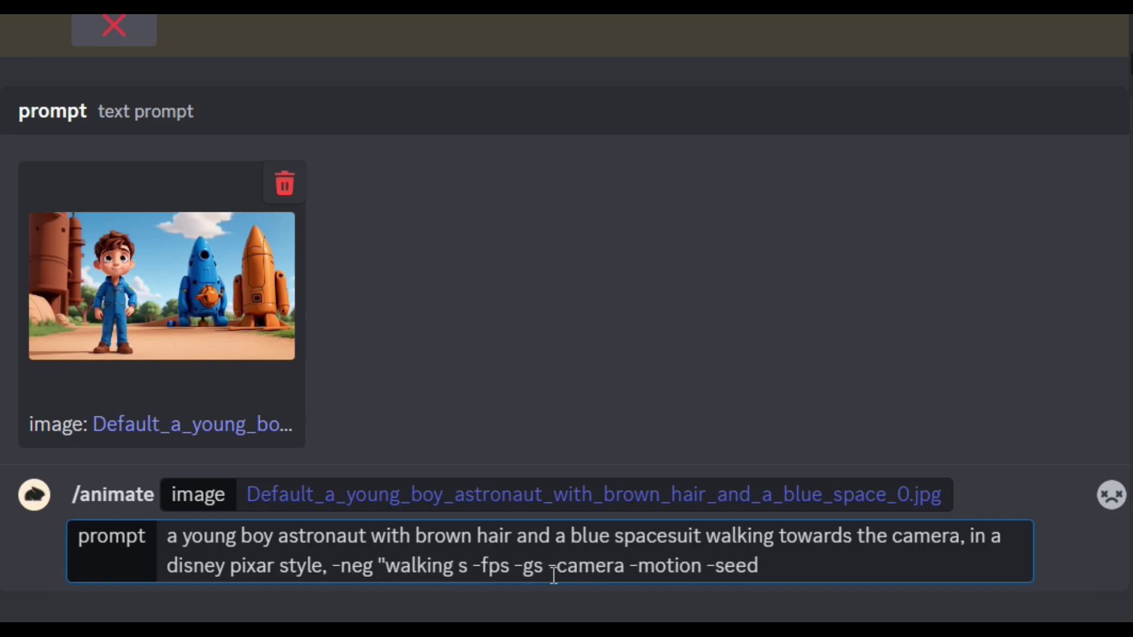
pyautogui.write(']a')
pyautogui.press('BackSpace')
pyautogui.press('BackSpace')
pyautogui.press('BackSpace')
pyautogui.write('sa')
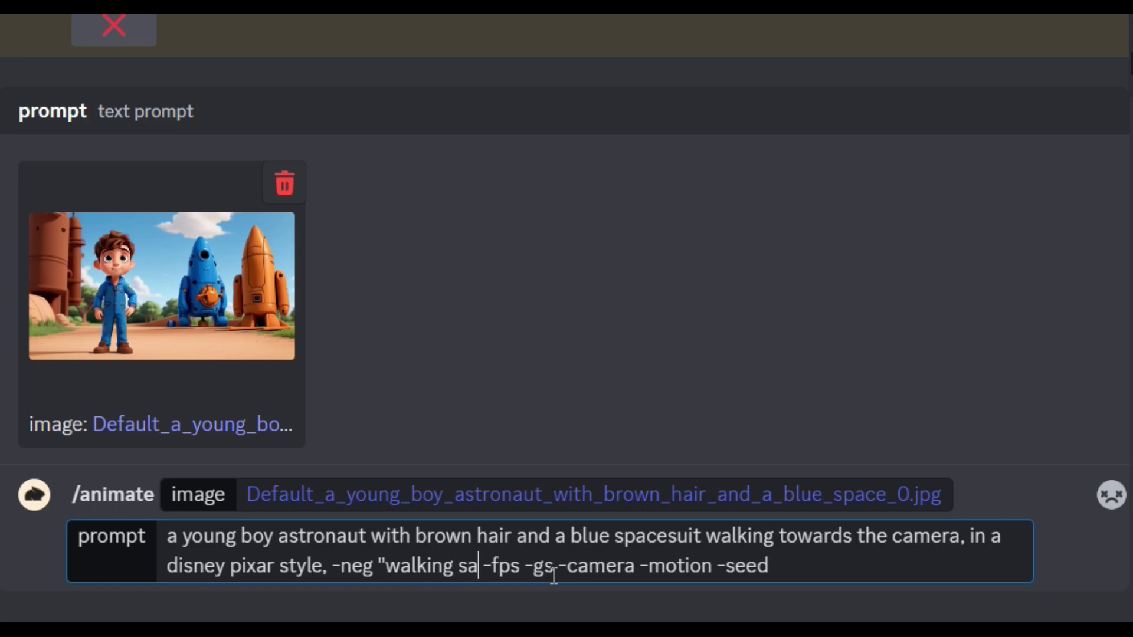
pyautogui.press('BackSpace')
pyautogui.press('BackSpace')
pyautogui.write('away')
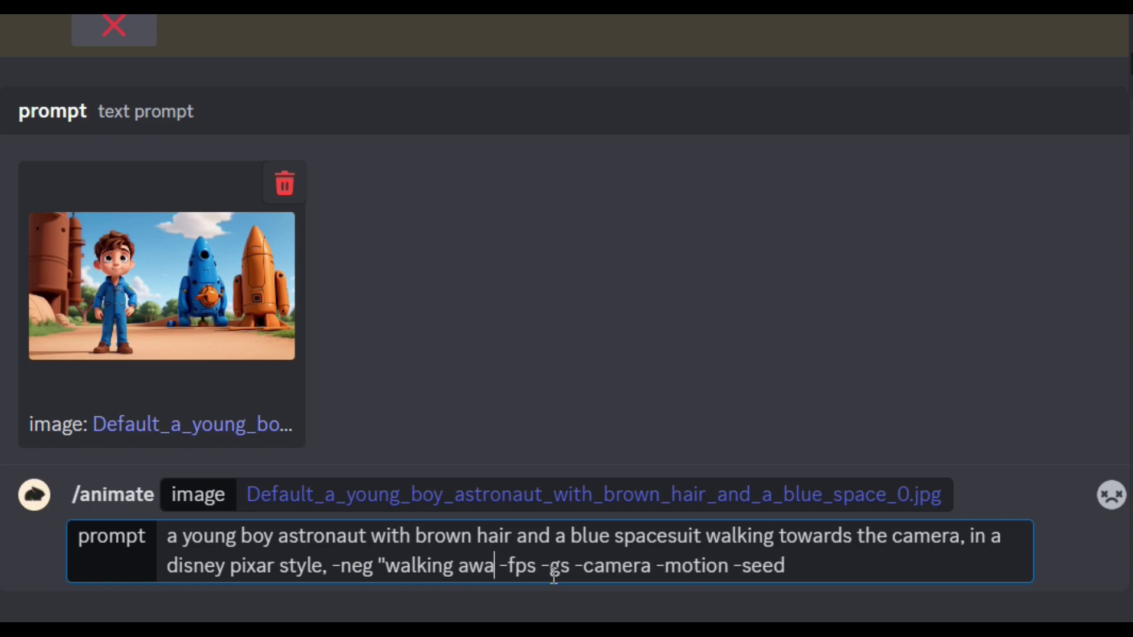
pyautogui.press('BackSpace')
pyautogui.press('BackSpace')
pyautogui.press('BackSpace')
pyautogui.press('BackSpace')
pyautogui.press('BackSpace')
pyautogui.press('BackSpace')
pyautogui.press('BackSpace')
pyautogui.press('BackSpace')
pyautogui.press('BackSpace')
pyautogui.press('BackSpace')
pyautogui.press('BackSpace')
pyautogui.press('BackSpace')
pyautogui.press('BackSpace')
pyautogui.press('BackSpace')
pyautogui.press('BackSpace')
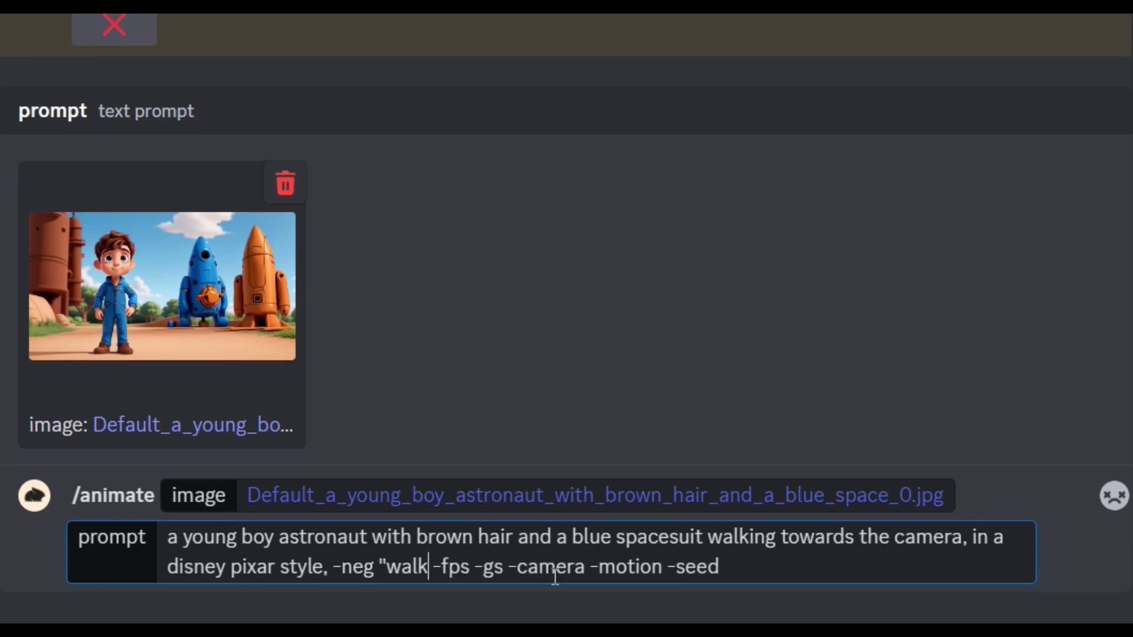
pyautogui.press('BackSpace')
pyautogui.press('BackSpace')
pyautogui.press('BackSpace')
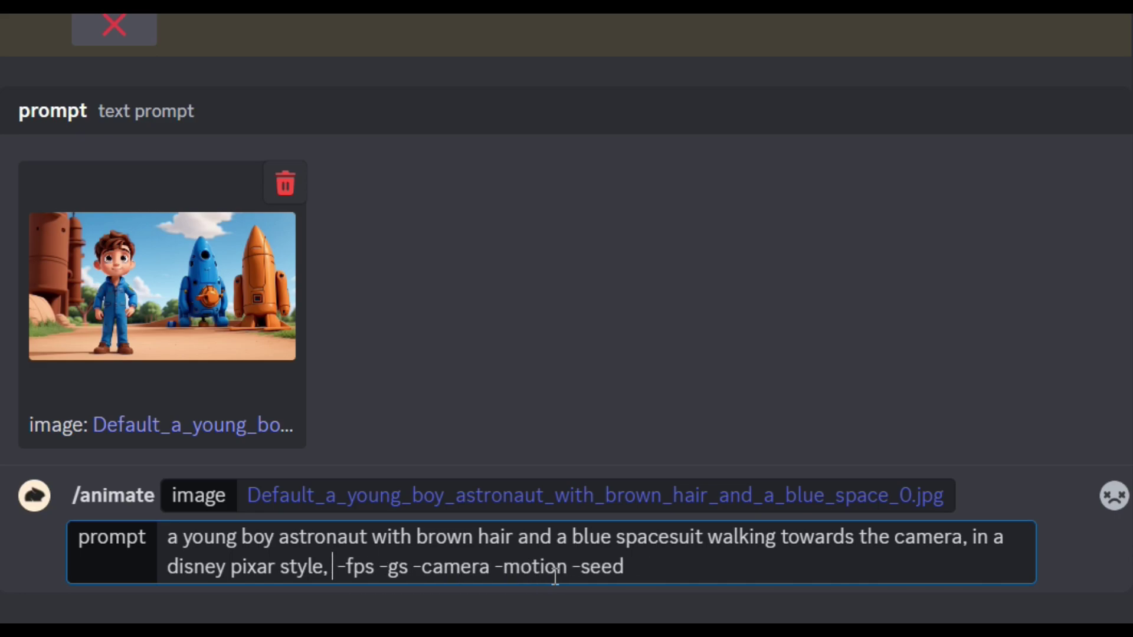
pyautogui.press('BackSpace')
pyautogui.press('Right')
pyautogui.press('Right')
pyautogui.press('Right')
pyautogui.press('Right')
pyautogui.press('Right')
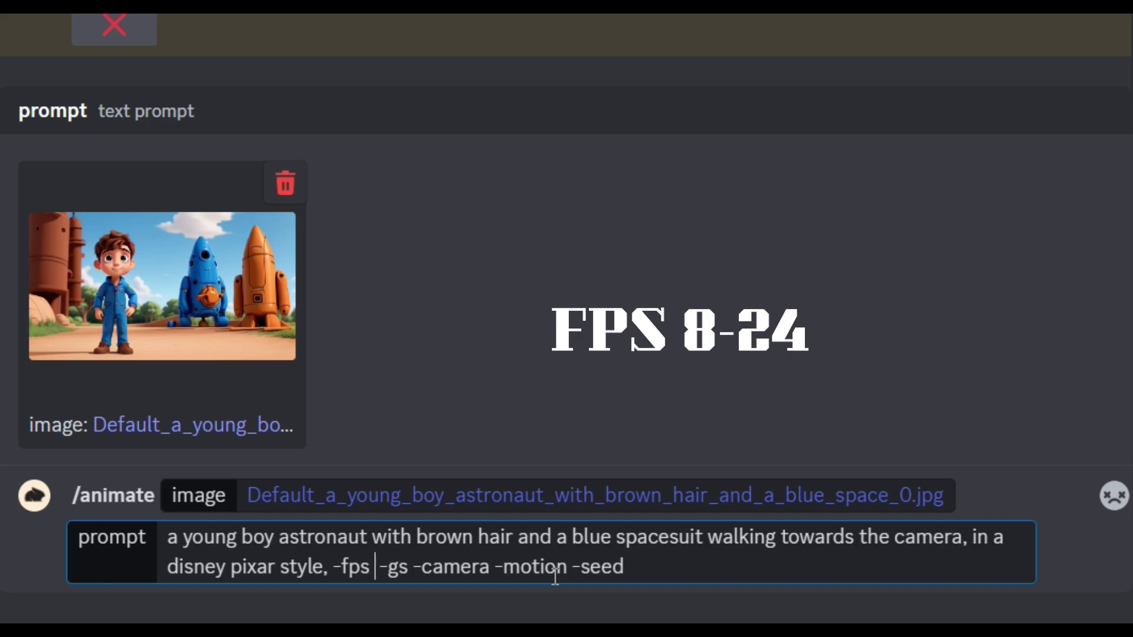
# - Fill in -fps 24, -gs 16, -camera zoom out, -motion 1, -seed 1234 and send the command
pyautogui.write('24')
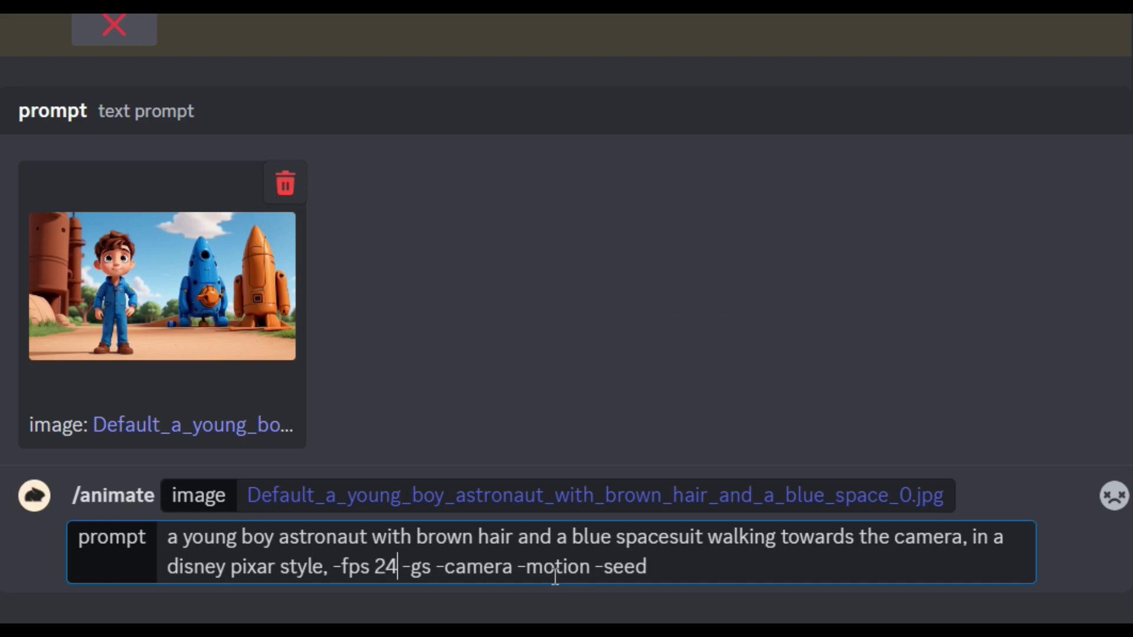
pyautogui.press('Right')
pyautogui.press('Right')
pyautogui.press('Right')
pyautogui.press('Right')
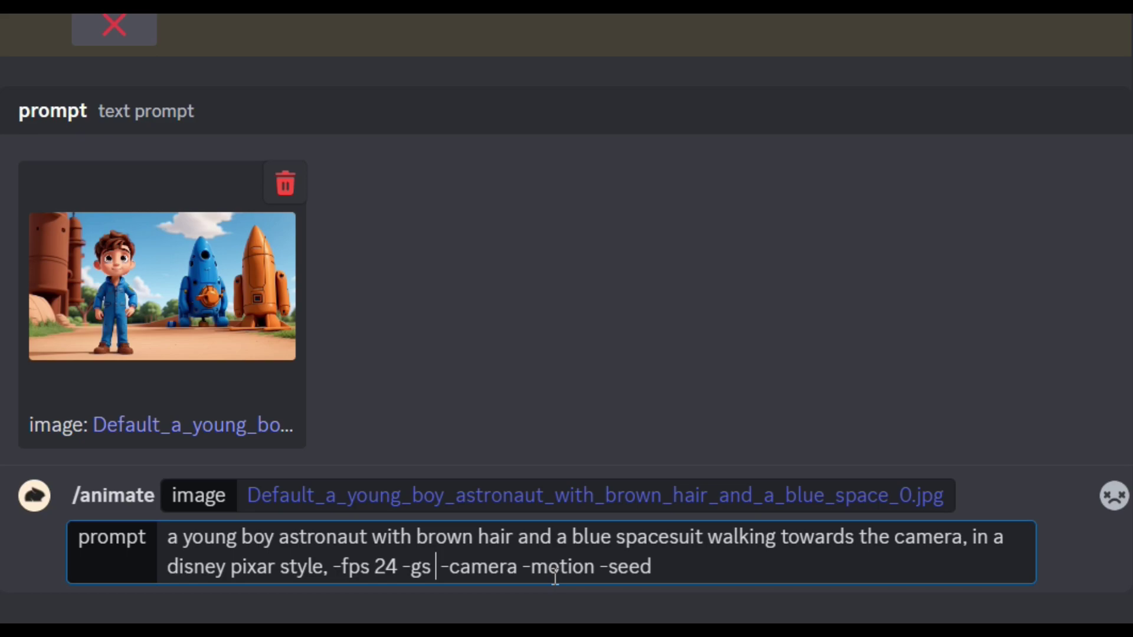
pyautogui.write('16')
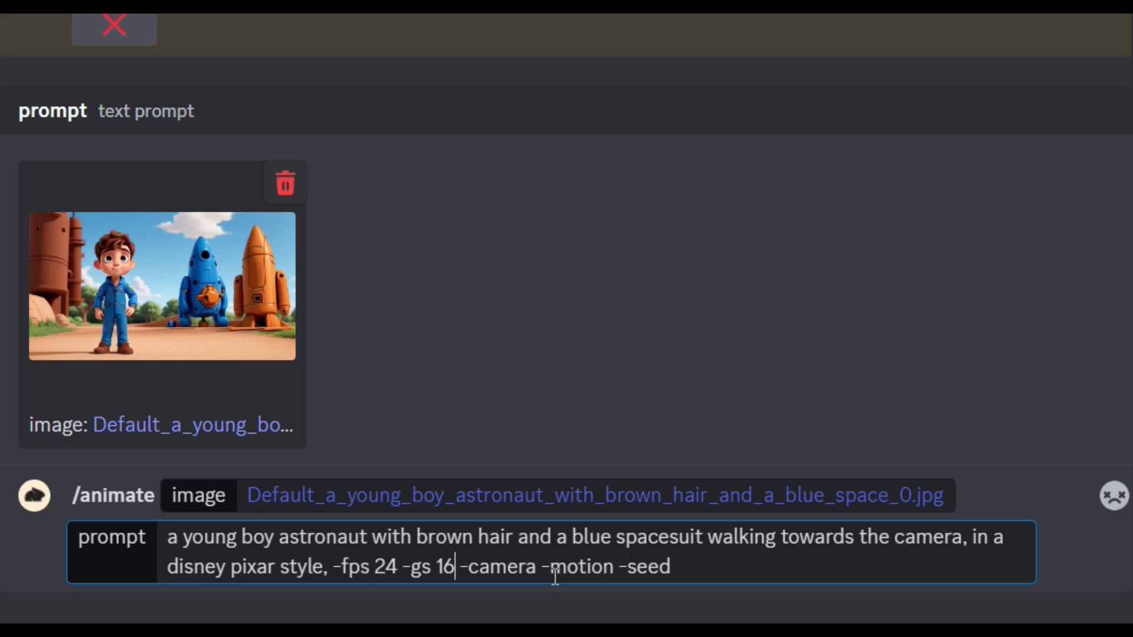
pyautogui.press('Right')
pyautogui.press('Right')
pyautogui.press('Right')
pyautogui.press('Right')
pyautogui.press('Right')
pyautogui.press('Right')
pyautogui.press('Right')
pyautogui.write('zoom out')
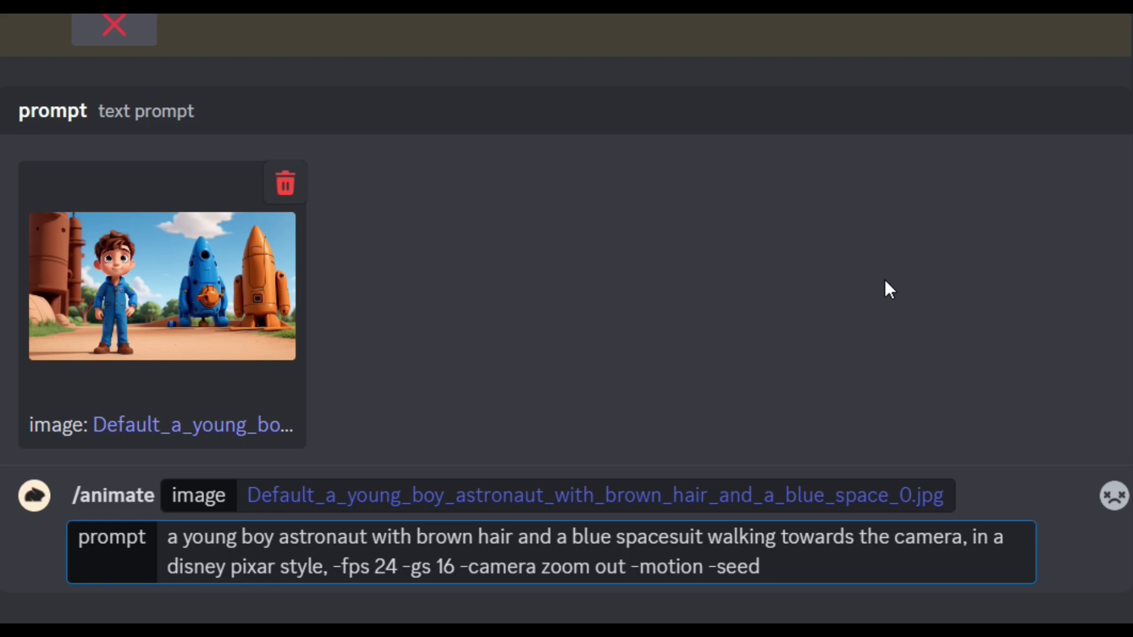
pyautogui.press('Right')
pyautogui.press('Right')
pyautogui.press('Right')
pyautogui.press('Right')
pyautogui.press('Right')
pyautogui.press('Right')
pyautogui.press('Right')
pyautogui.press('Right')
pyautogui.write('1')
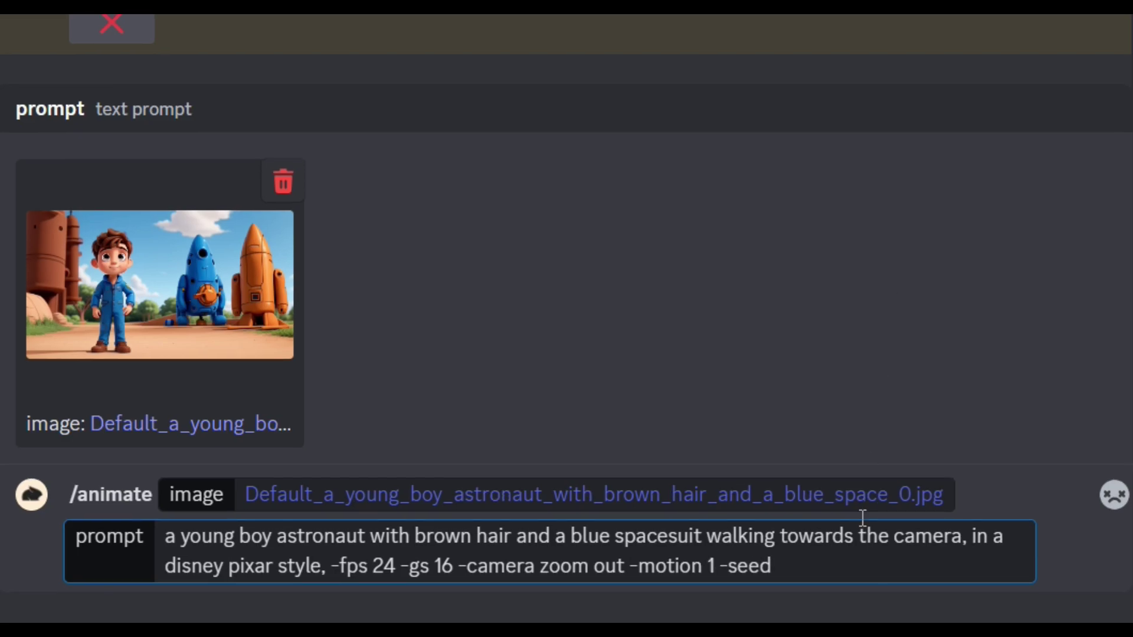
pyautogui.click(822, 565)
pyautogui.write('123456')
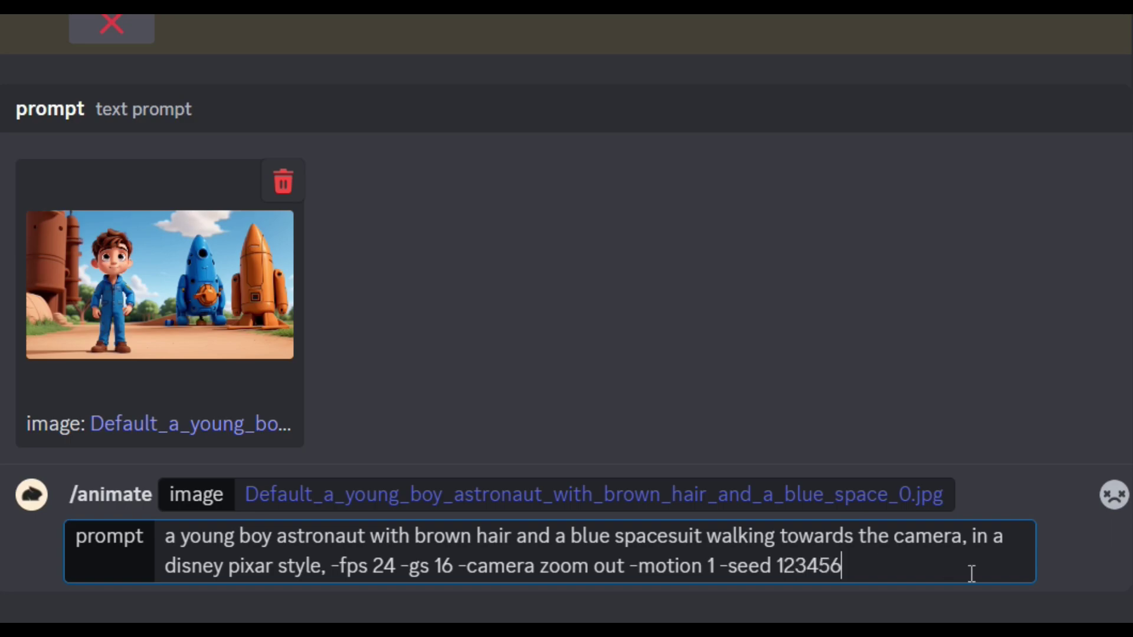
pyautogui.press('BackSpace')
pyautogui.press('BackSpace')
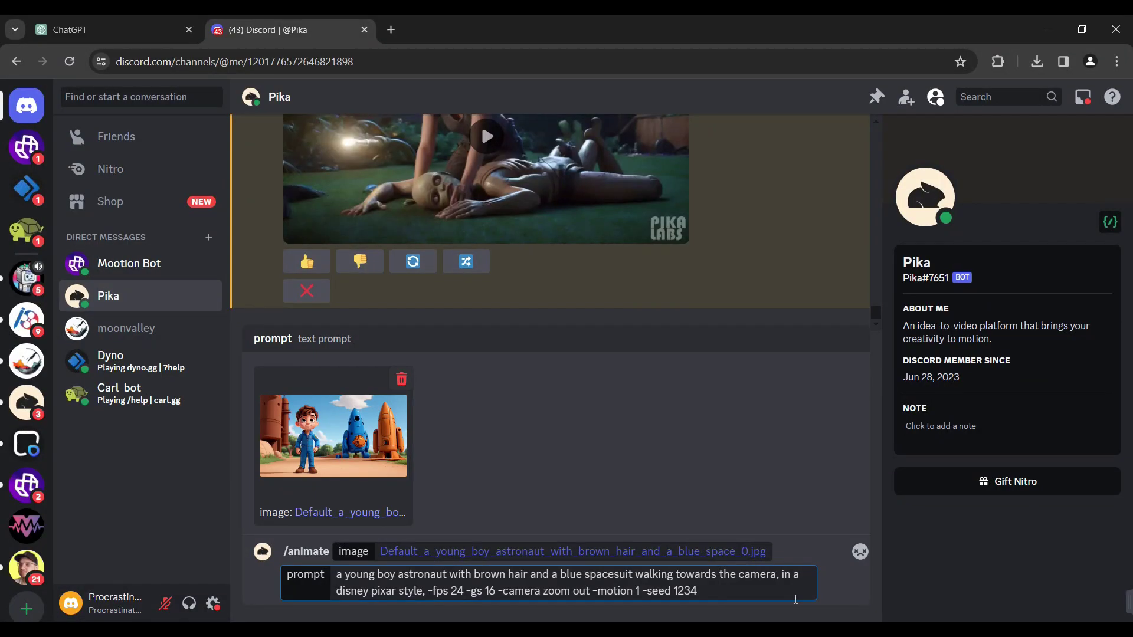
pyautogui.press('Return')
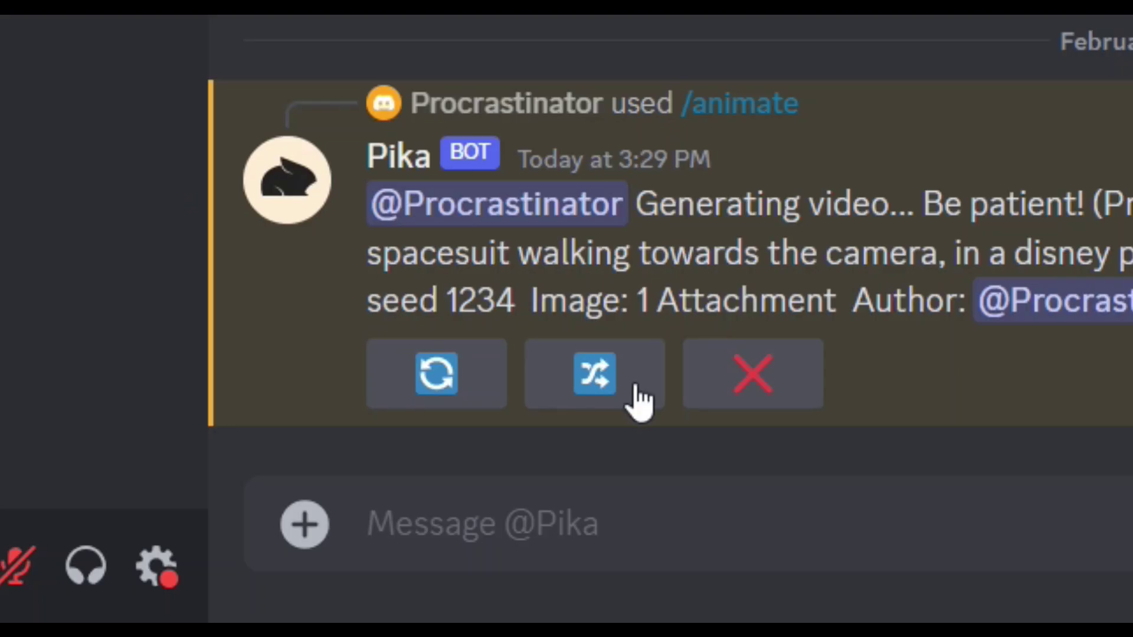
# - Remix the astronaut animation, changing -motion 1 to 2 and -gs 16 to 18, and submit
pyautogui.click(608, 380)
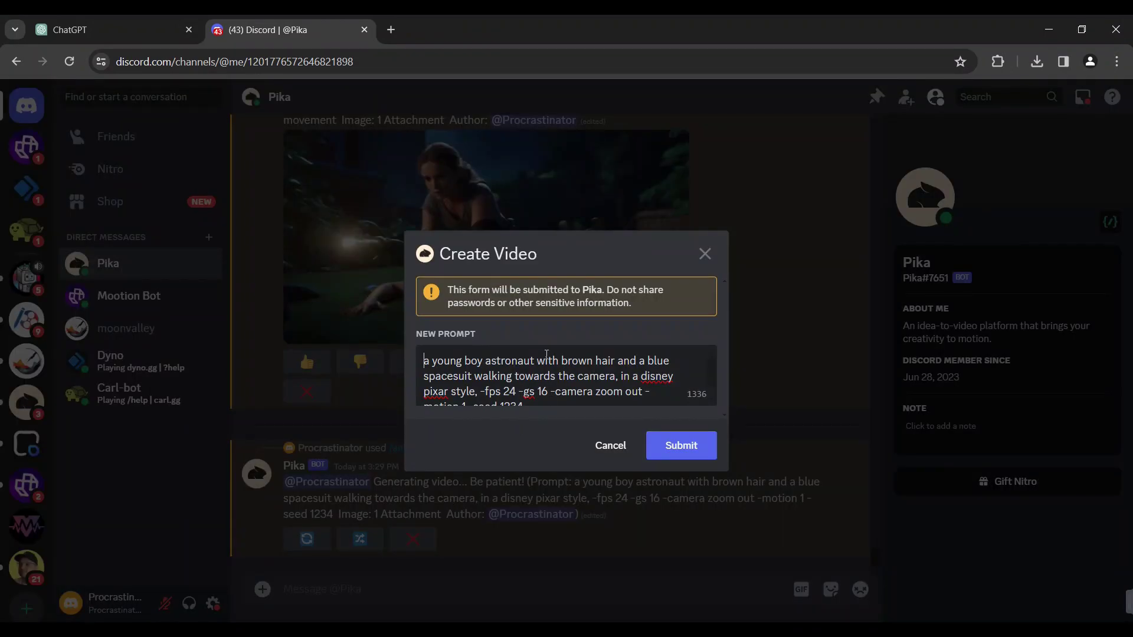
pyautogui.doubleClick(463, 405)
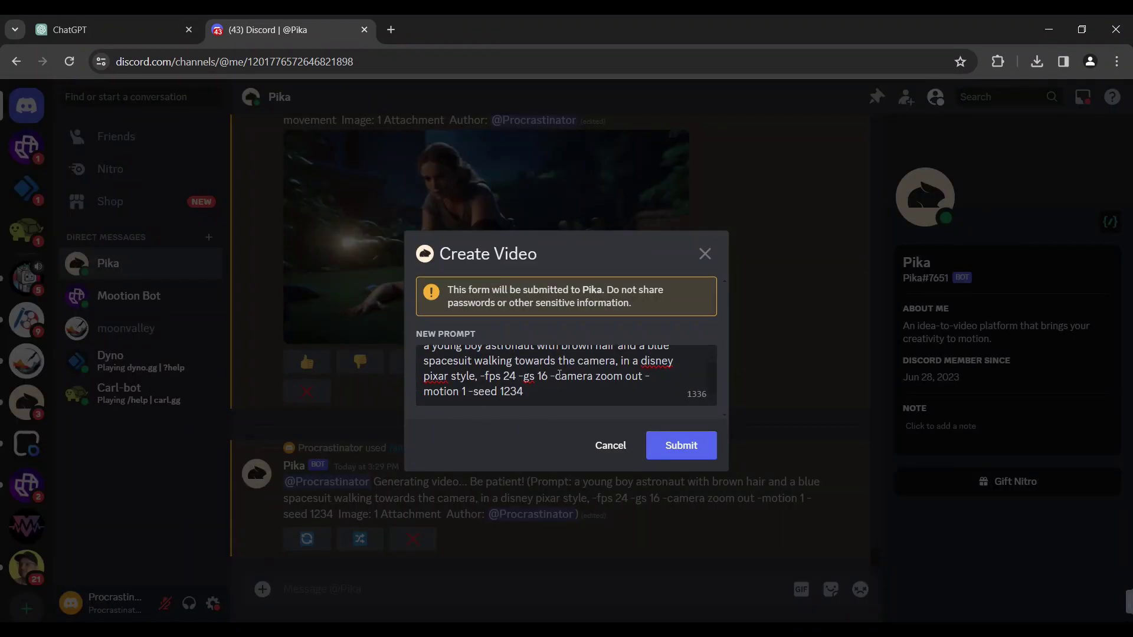
pyautogui.write('2')
pyautogui.click(548, 376)
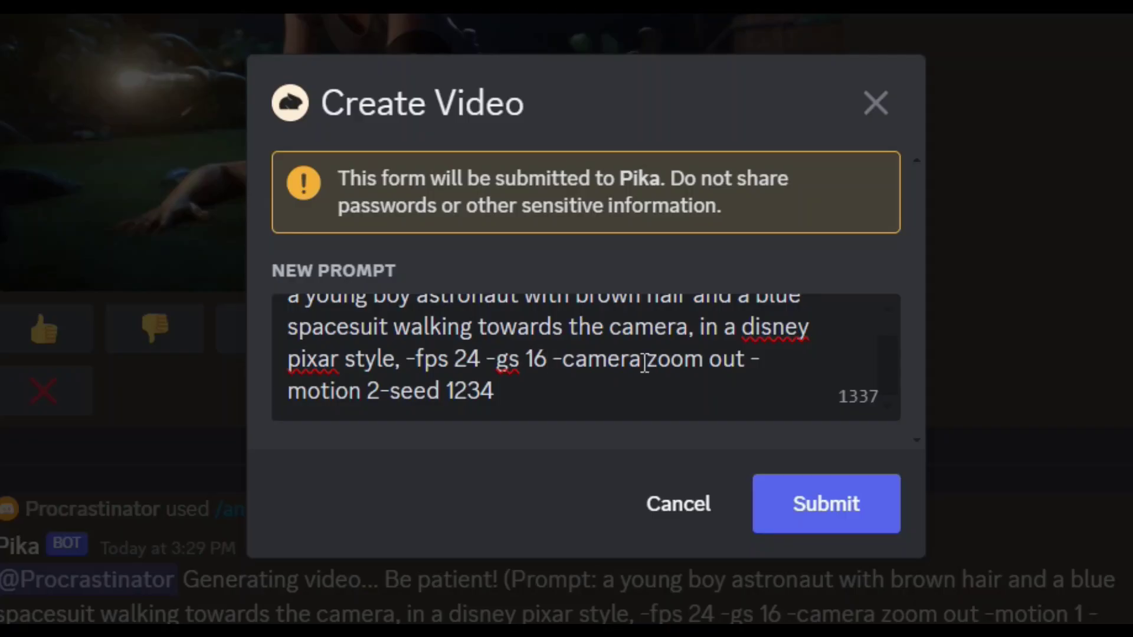
pyautogui.press('BackSpace')
pyautogui.write('8')
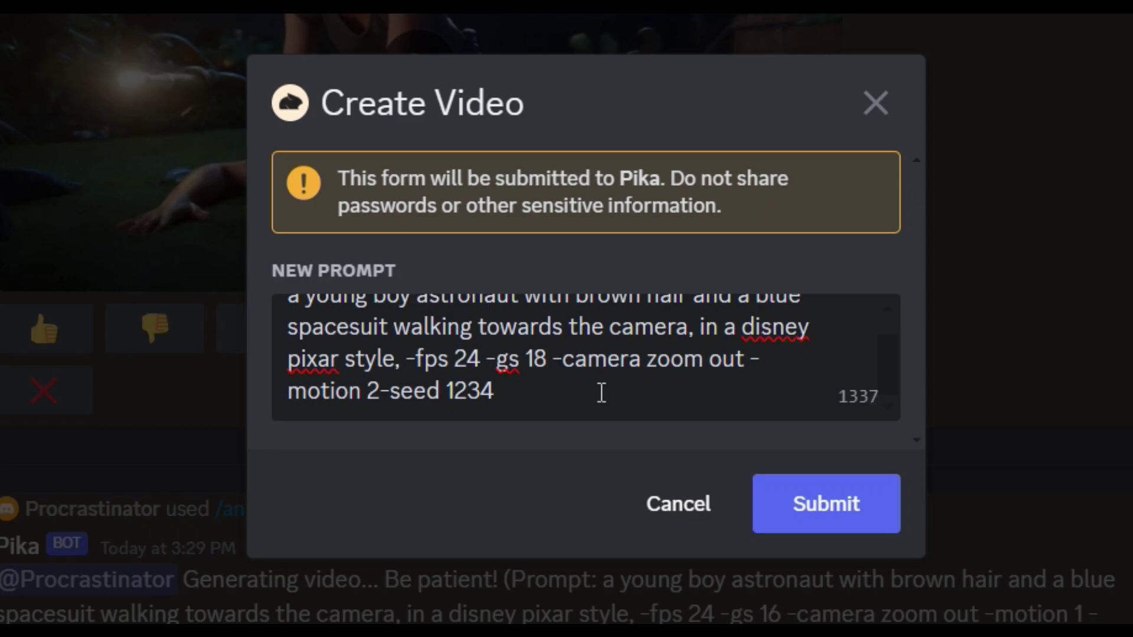
pyautogui.click(844, 504)
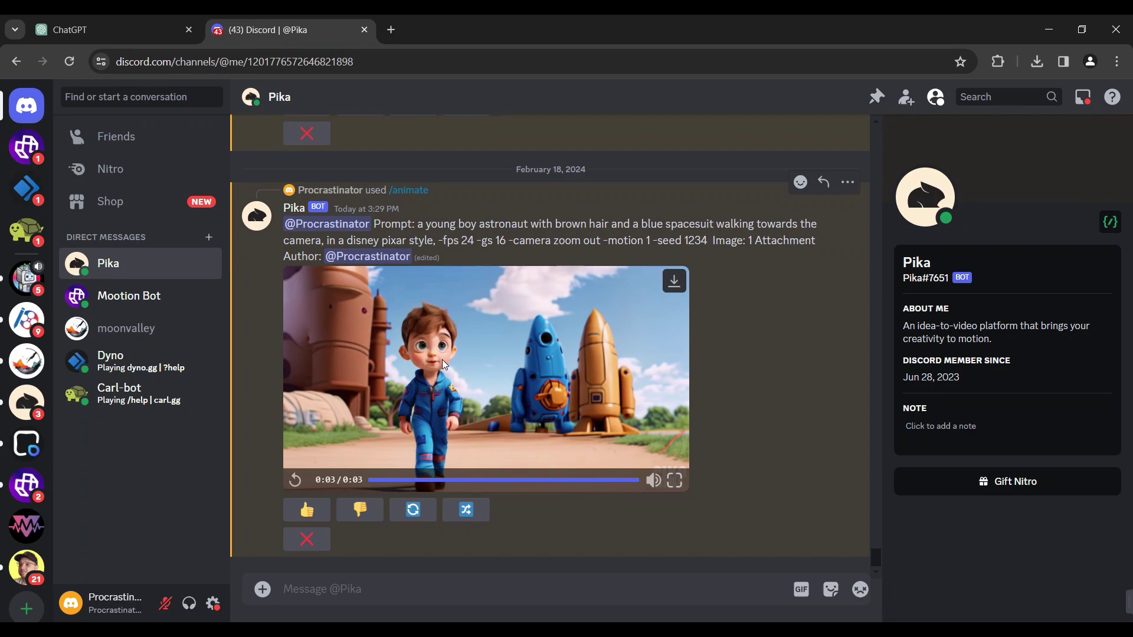
# - Submit a remix adding -neg "deformed face movement, spacecrafts moving" before -fps
pyautogui.click(295, 480)
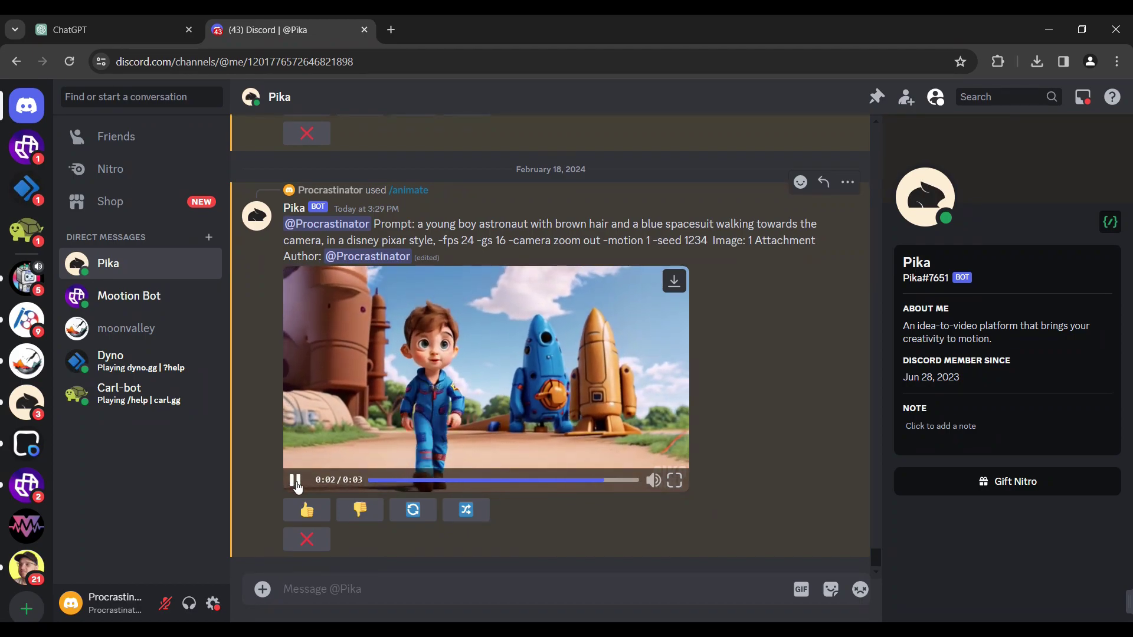
pyautogui.click(296, 481)
pyautogui.click(295, 481)
pyautogui.click(466, 509)
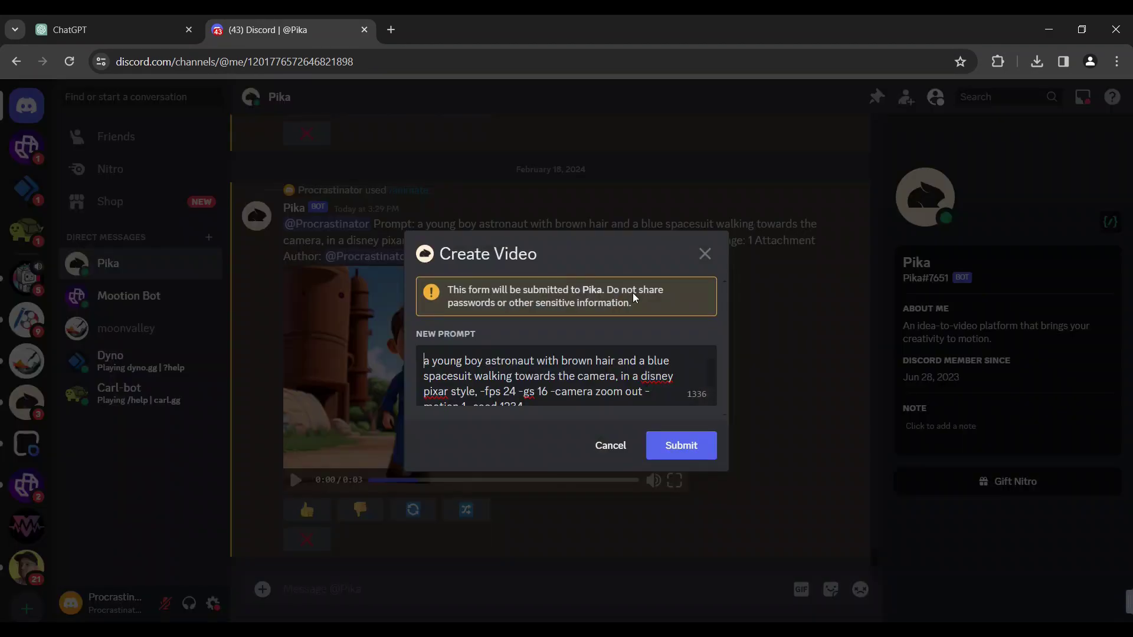
pyautogui.click(617, 370)
pyautogui.write('-neg "deformed face movement,')
pyautogui.write('r')
pyautogui.press('BackSpace')
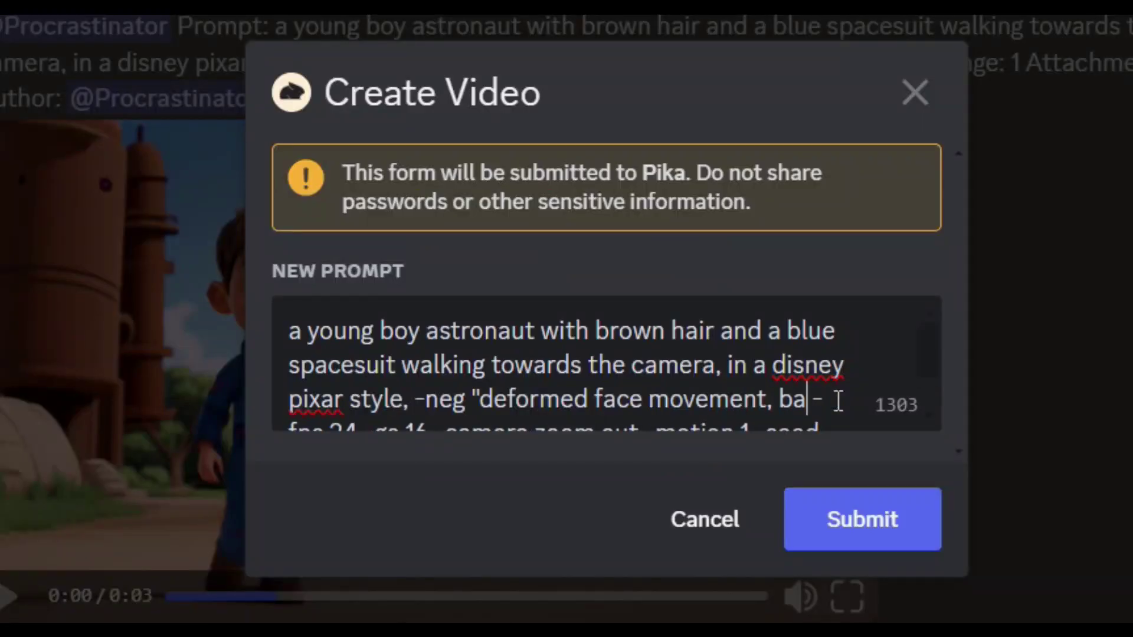
pyautogui.write('spacecrafts moving"')
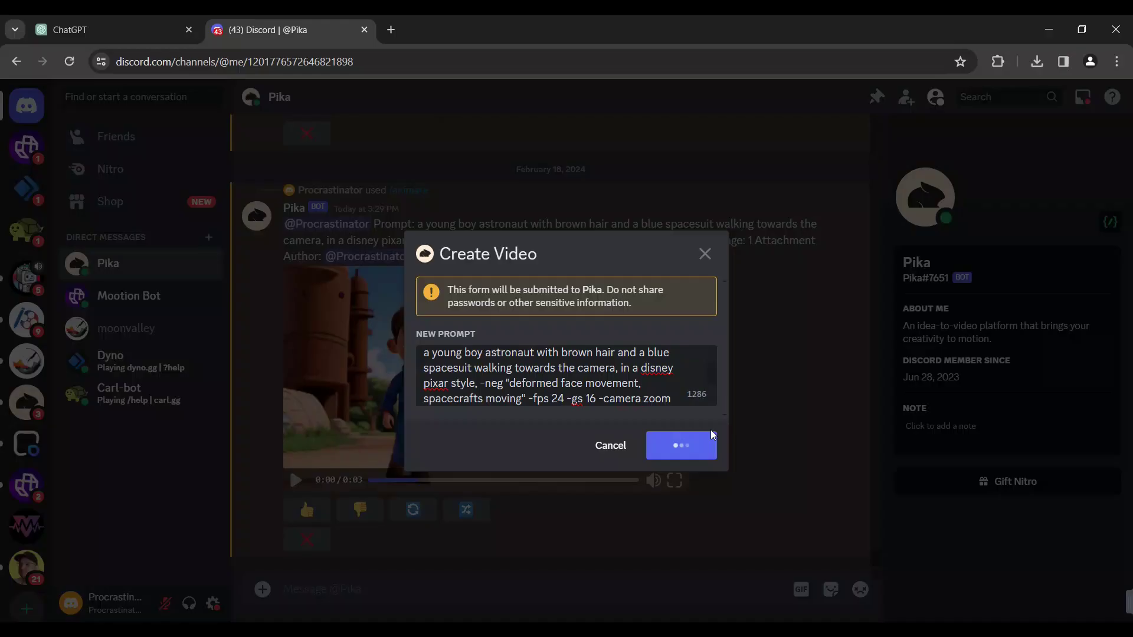
pyautogui.click(868, 515)
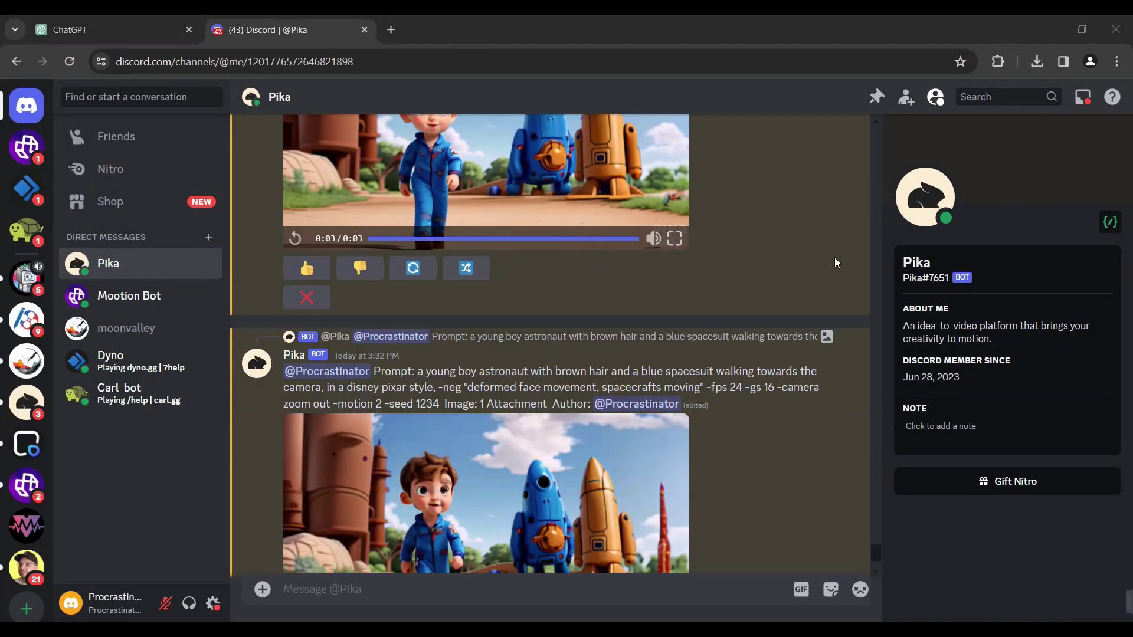
# - Play back the motion 1 video and the new motion 2 negative-prompt video to compare them
pyautogui.scroll(3, 875, 551)
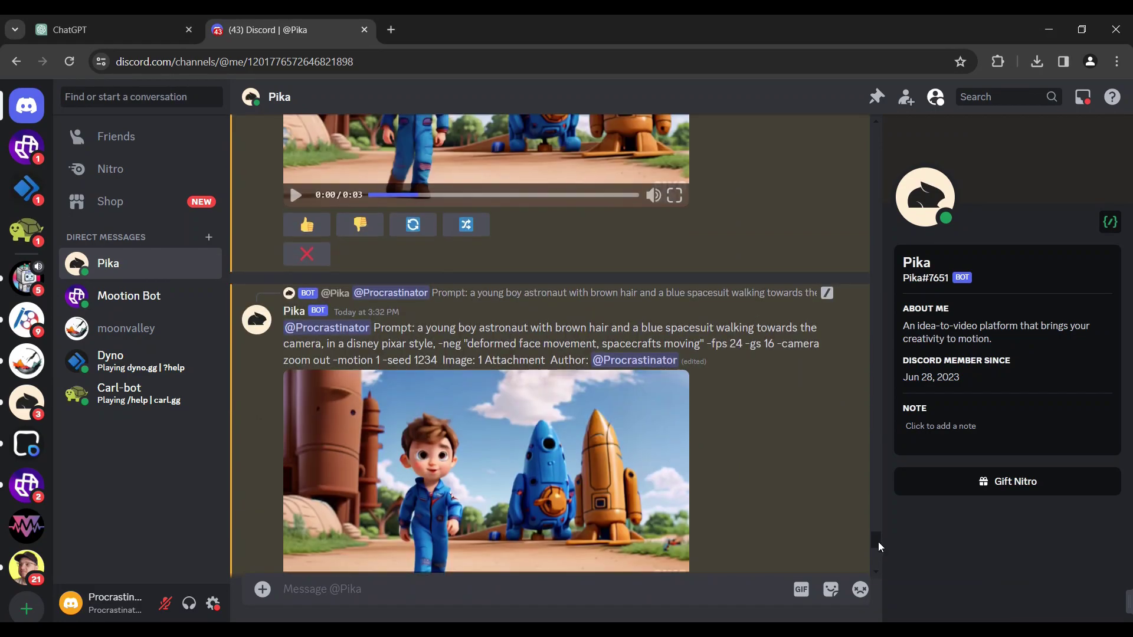
pyautogui.click(292, 419)
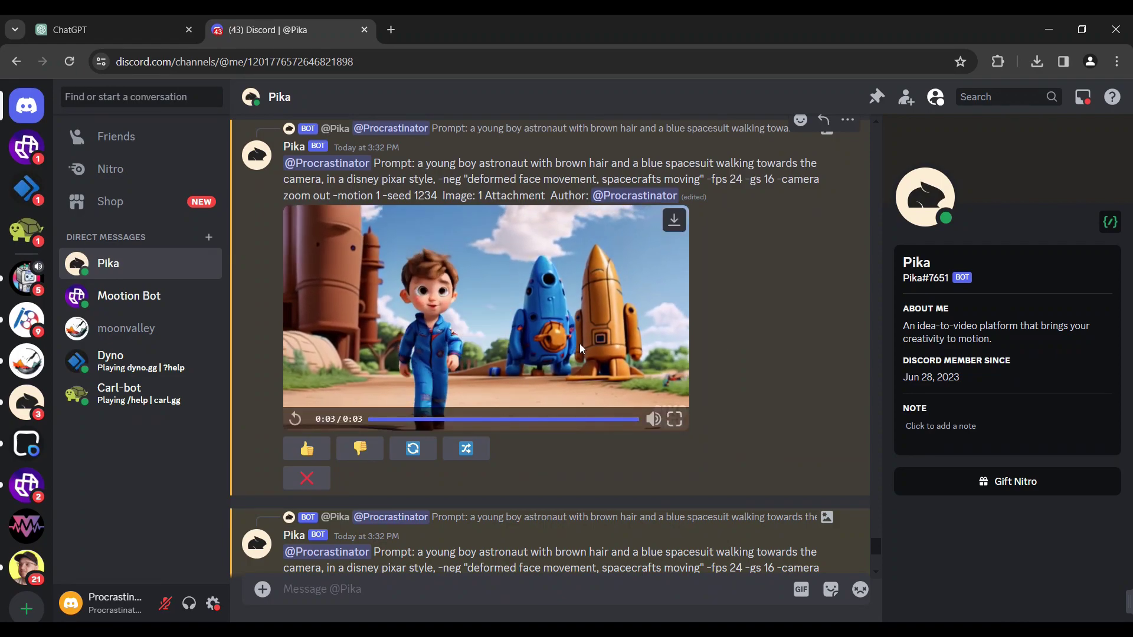
pyautogui.scroll(-5, 875, 548)
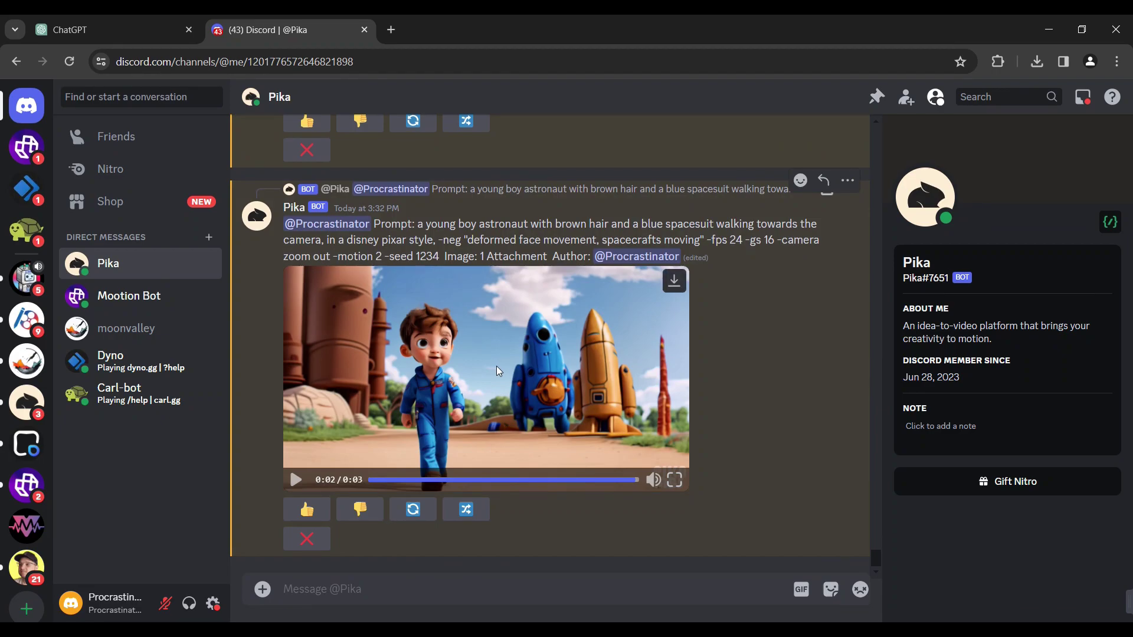
pyautogui.click(496, 370)
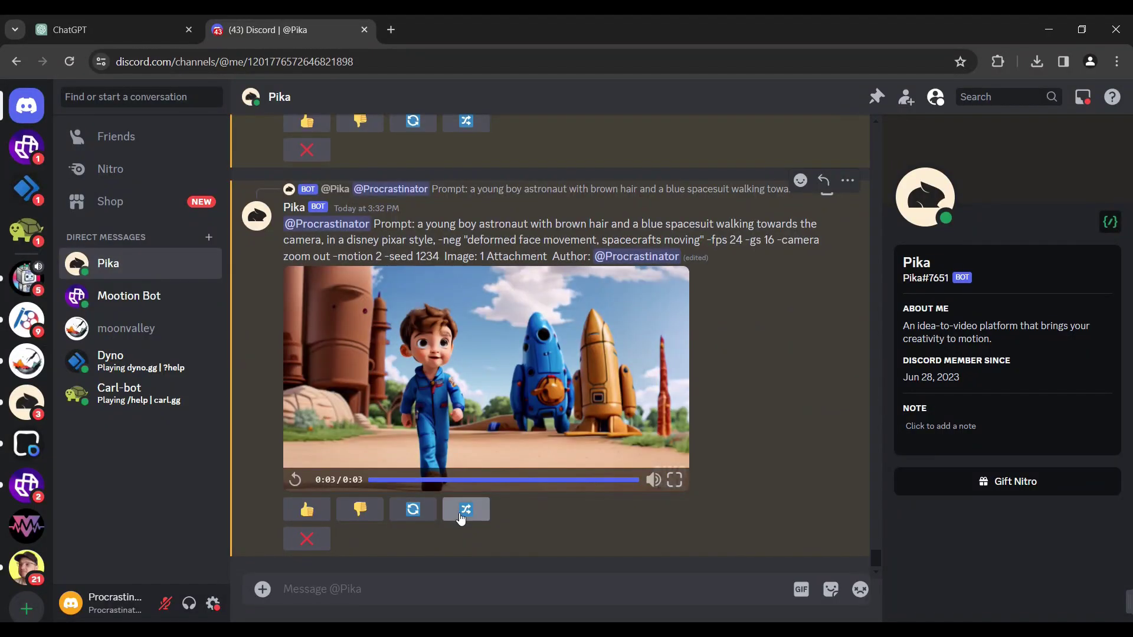
pyautogui.click(463, 511)
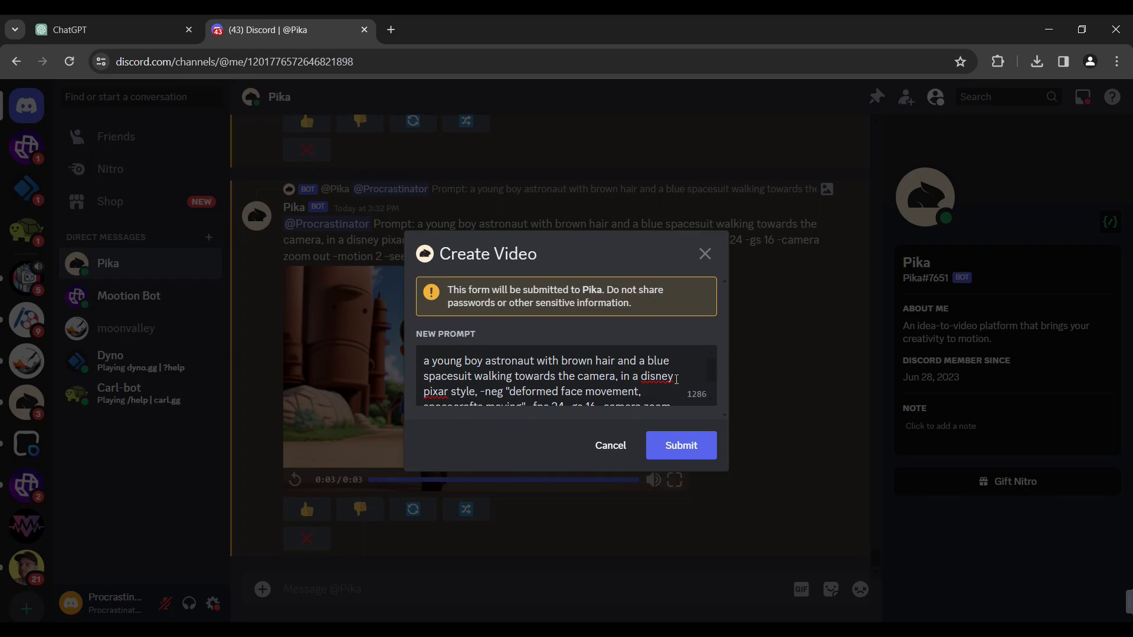
pyautogui.press('Escape')
pyautogui.moveTo(875, 534); pyautogui.dragTo(876, 550)
pyautogui.click(492, 261)
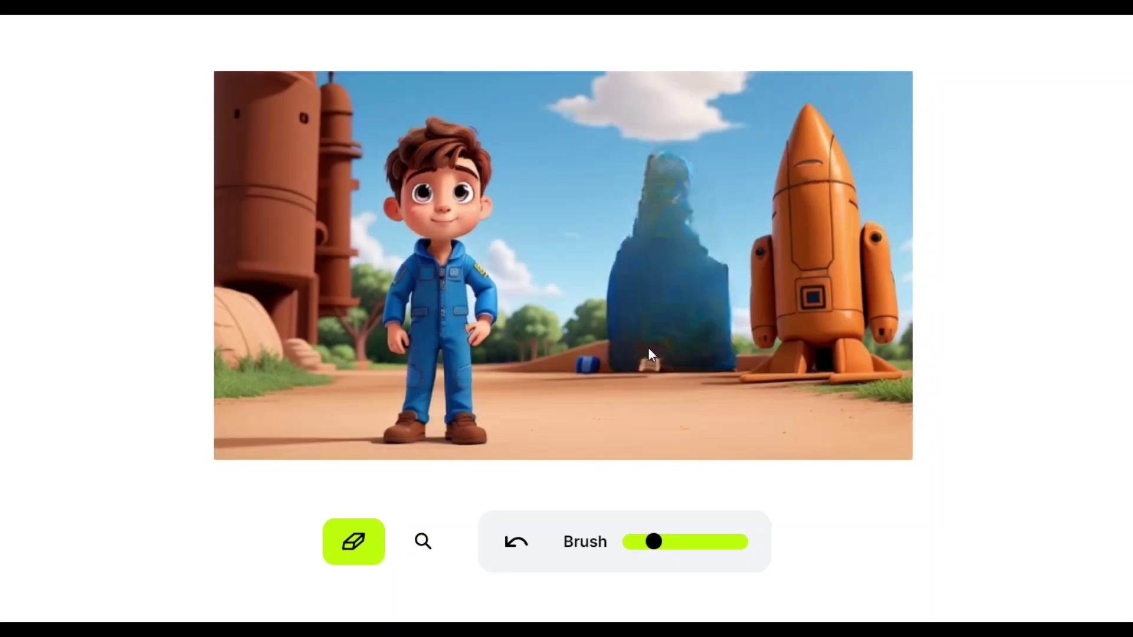
# - Paint the eraser over the blue rocket blob between the boy and the orange rocket
pyautogui.moveTo(667, 168)
pyautogui.mouseDown()
pyautogui.moveTo(632, 253)
pyautogui.moveTo(706, 346)
pyautogui.moveTo(640, 286)
pyautogui.moveTo(682, 321)
pyautogui.mouseUp()
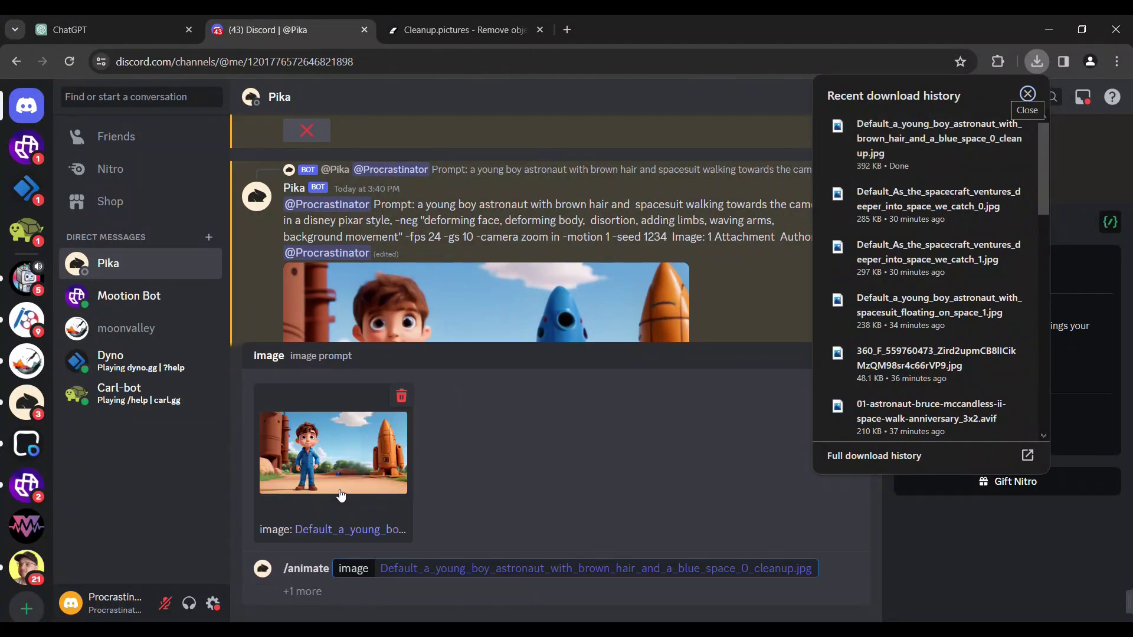
# - Send /animate with the cleaned-up astronaut image plus the pasted prompt, then close the cleanup tab
pyautogui.click(716, 578)
pyautogui.write('prompt')
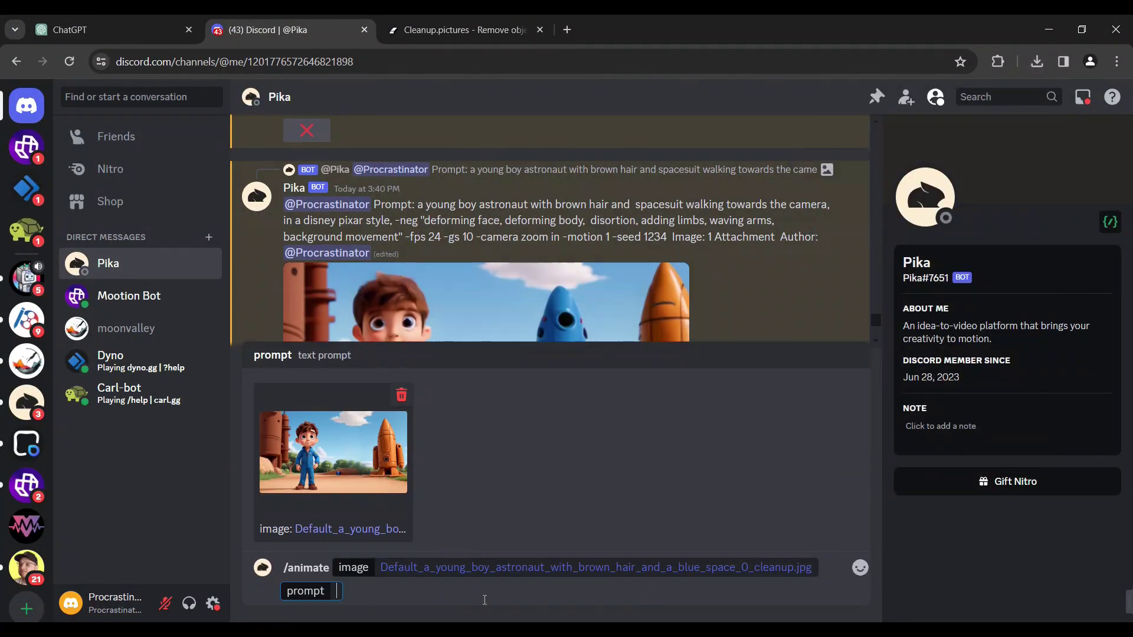
pyautogui.write('a young boy astronaut with brown hair and  spacesuit walking towards the camera, in a disney pixar style, -neg "deforming face, deforming body,  disortion, adding limbs, waving arms, background movement" -fps 24 -gs 10 -camera zoom in -motion 1 -seed 1234')
pyautogui.press('Return')
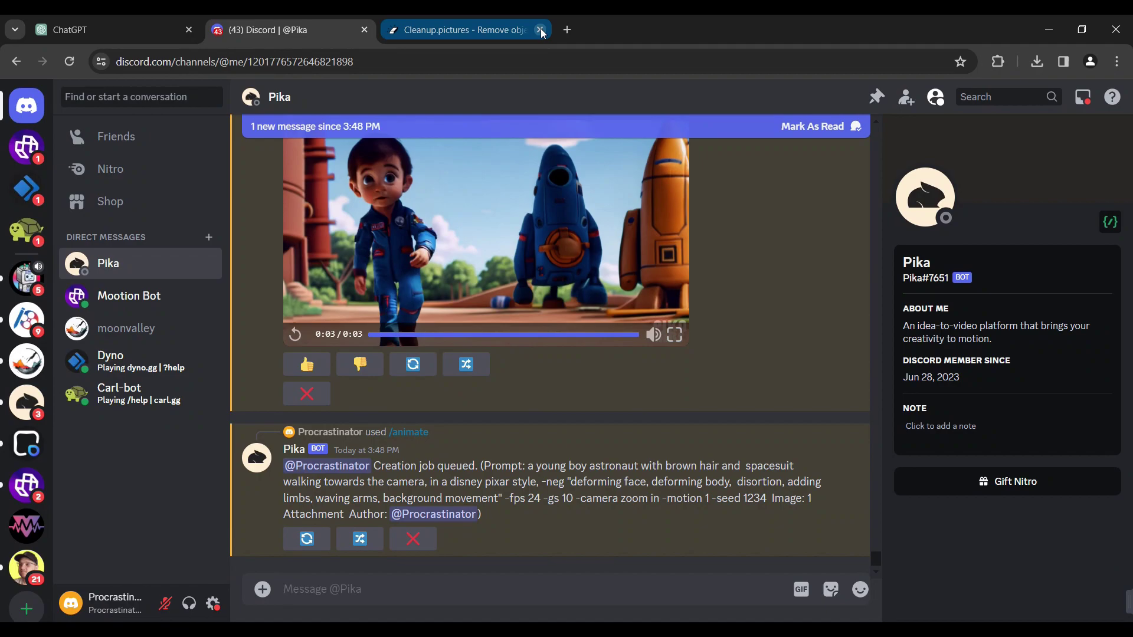
pyautogui.click(644, 366)
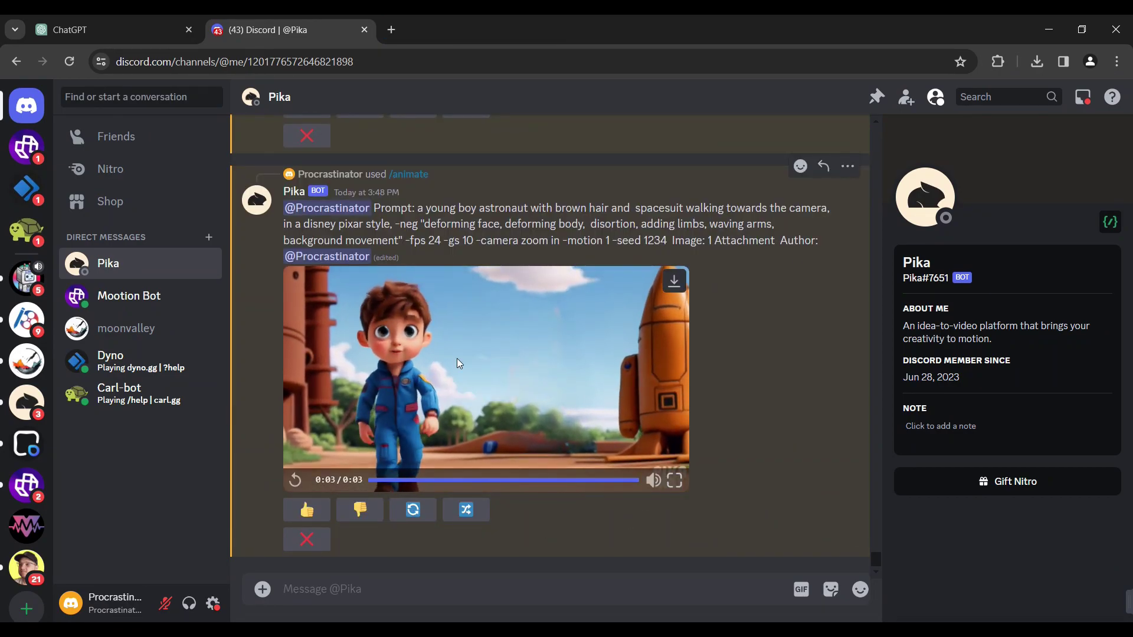
# - Download the finished astronaut video and replay the older alien video
pyautogui.click(674, 282)
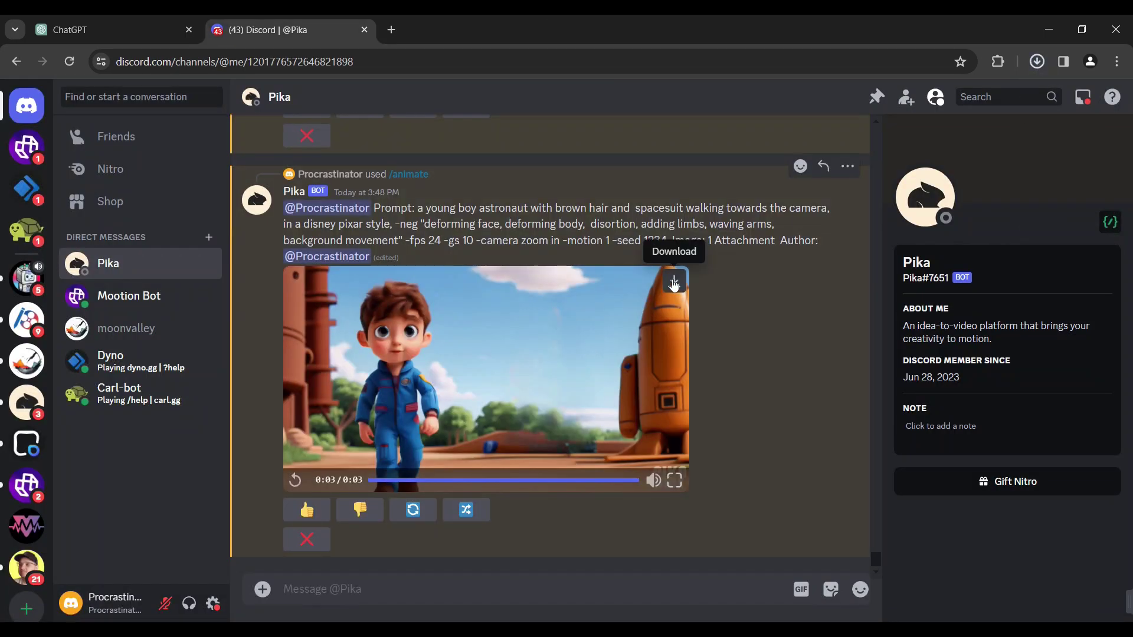
pyautogui.moveTo(878, 536); pyautogui.dragTo(882, 247)
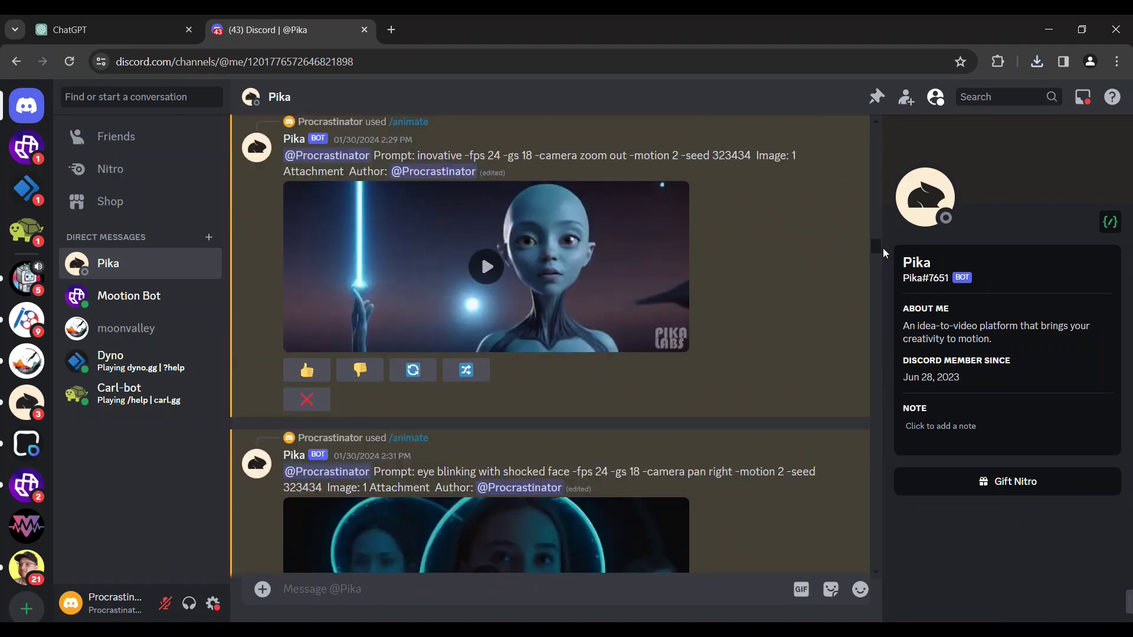
pyautogui.click(487, 265)
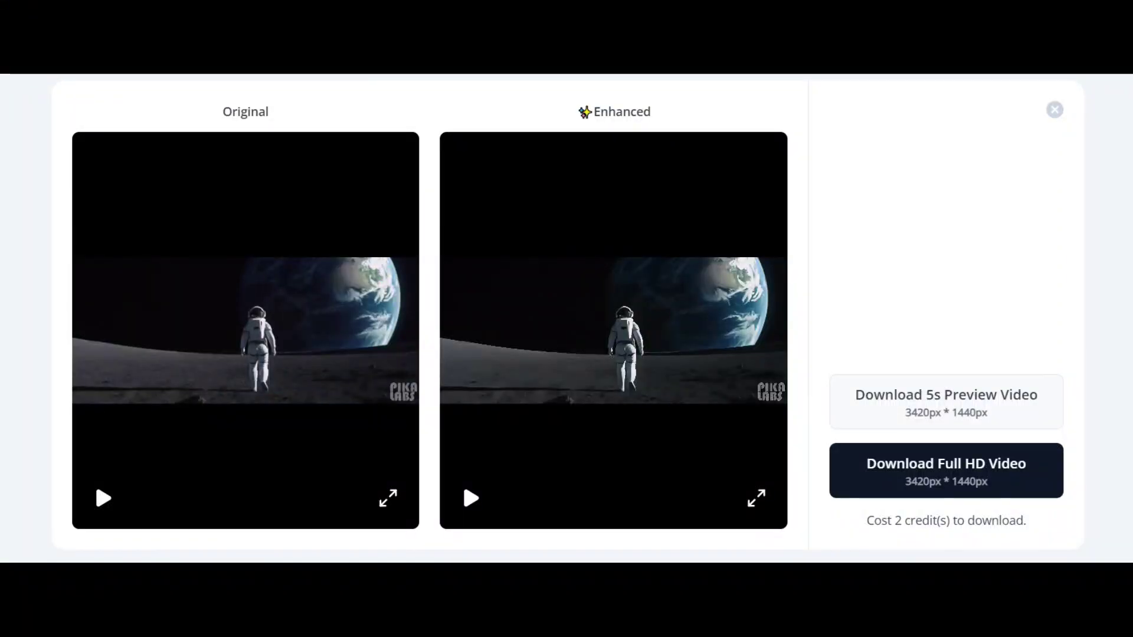
pyautogui.scroll(-10, 567, 318)
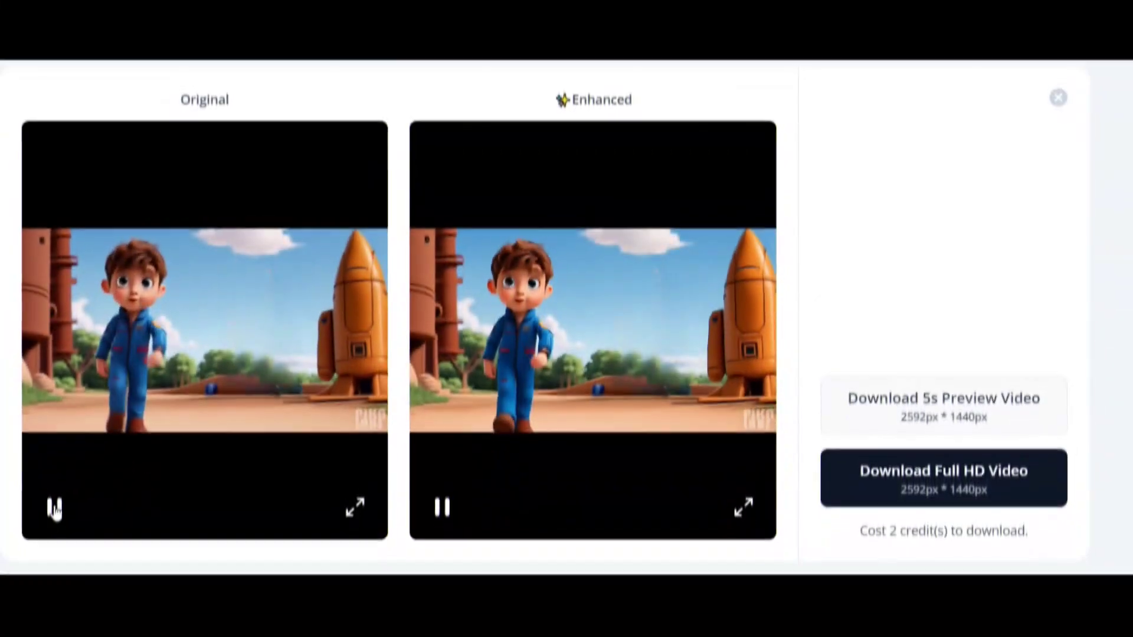
pyautogui.click(53, 508)
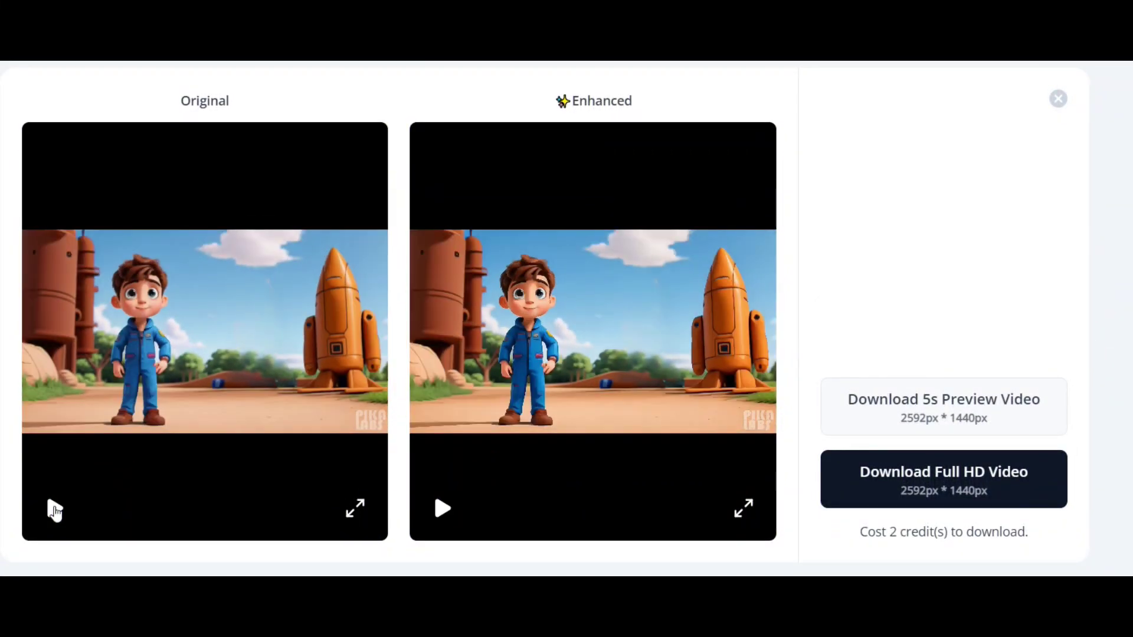
pyautogui.click(54, 509)
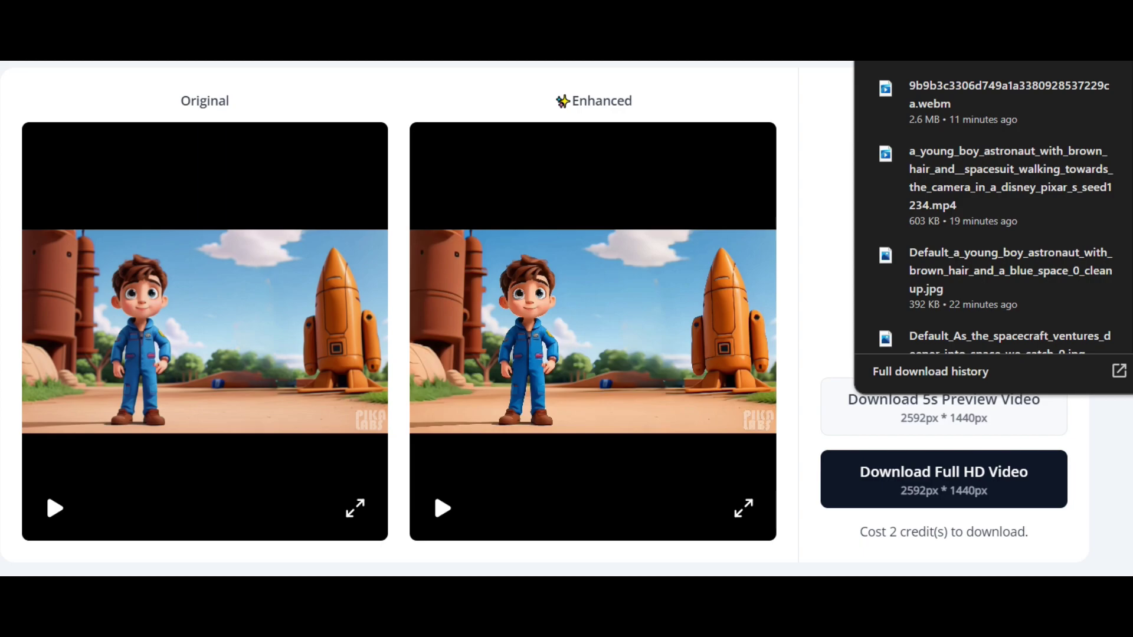
pyautogui.scroll(-1, 995, 211)
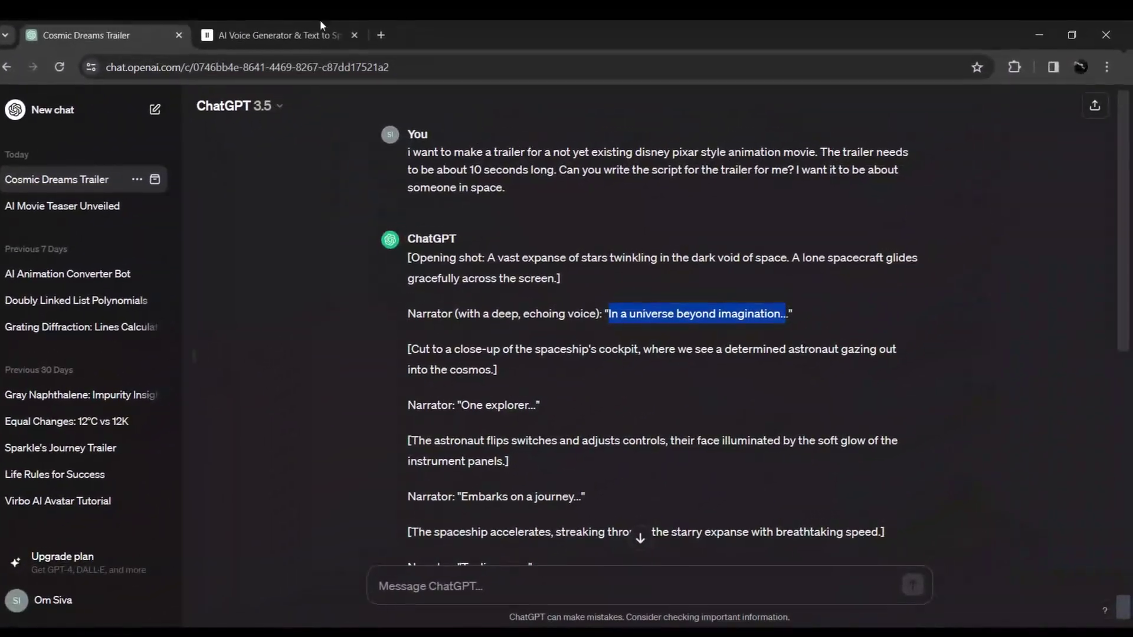
# - Paste the opening narration line, choose the Adam voice, and generate the audio
pyautogui.click(322, 24)
pyautogui.scroll(-3, 719, 380)
pyautogui.click(720, 379)
pyautogui.write('In a universe beyond imagination...')
pyautogui.click(557, 233)
pyautogui.click(251, 322)
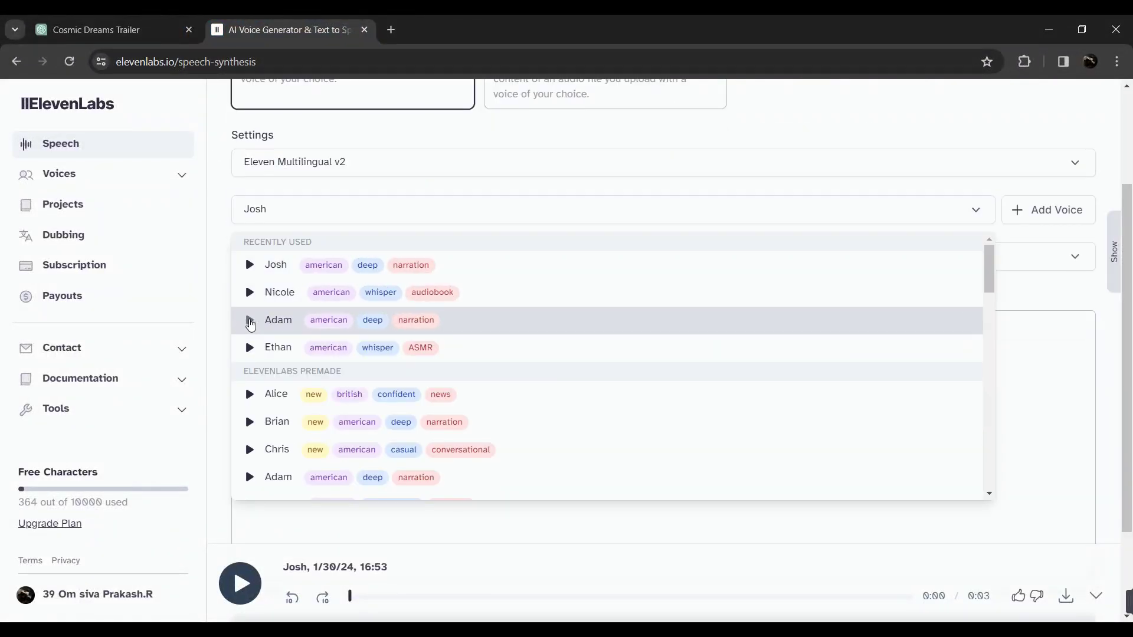
pyautogui.click(395, 313)
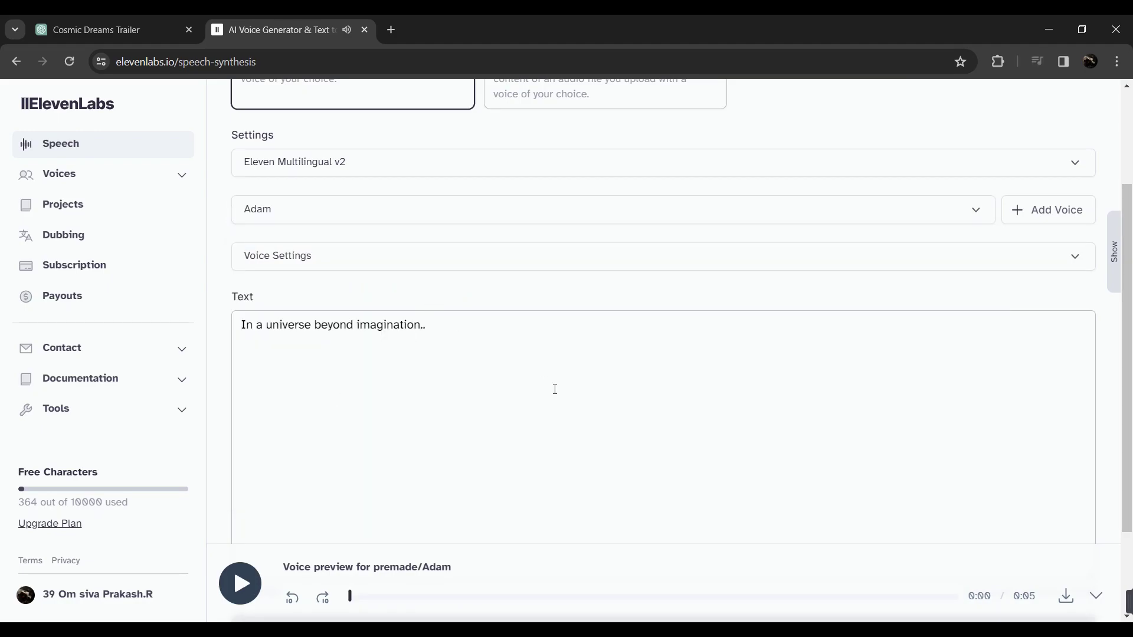
pyautogui.scroll(-2, 553, 390)
pyautogui.click(937, 506)
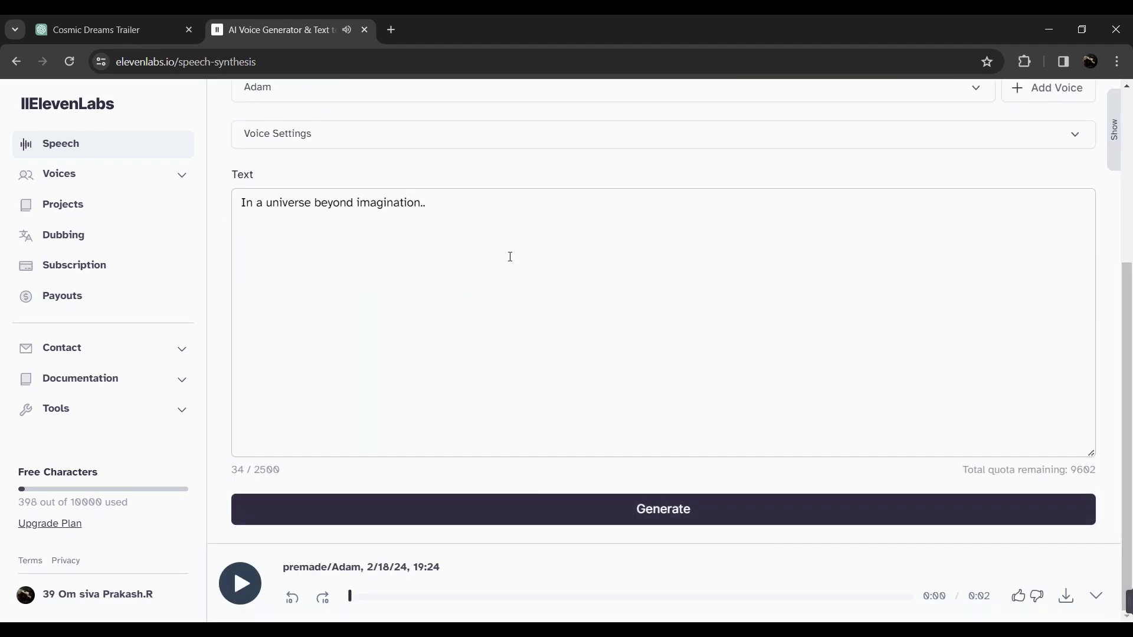
# - Preview the Josh voice, then return to Adam and regenerate the opening line
pyautogui.scroll(5, 761, 301)
pyautogui.click(655, 310)
pyautogui.click(288, 274)
pyautogui.click(590, 354)
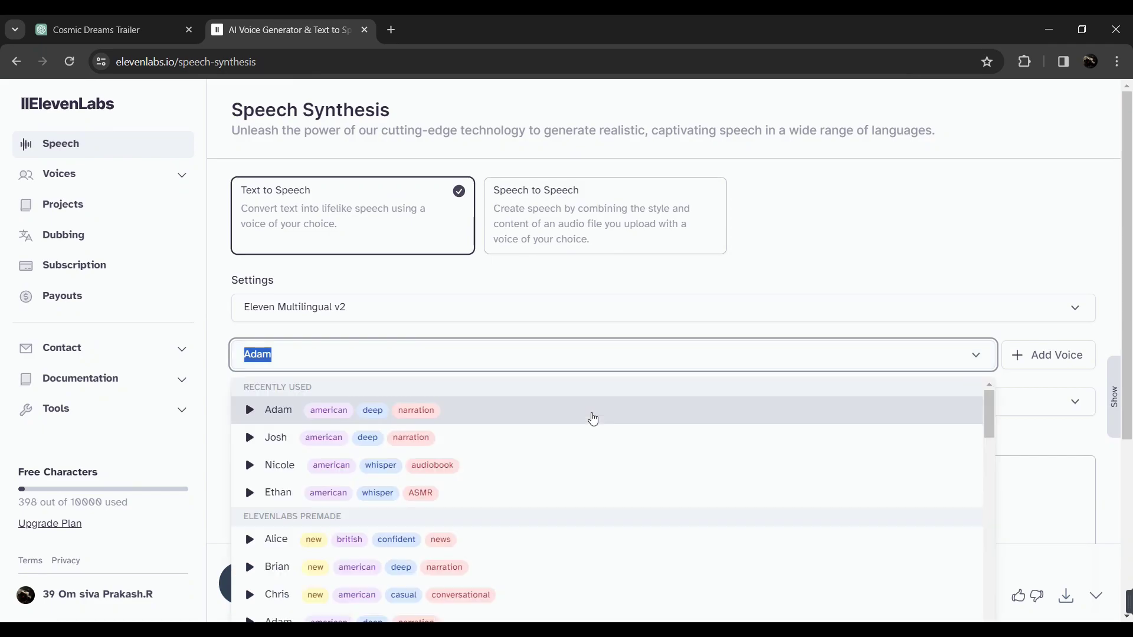
pyautogui.click(249, 465)
pyautogui.click(248, 438)
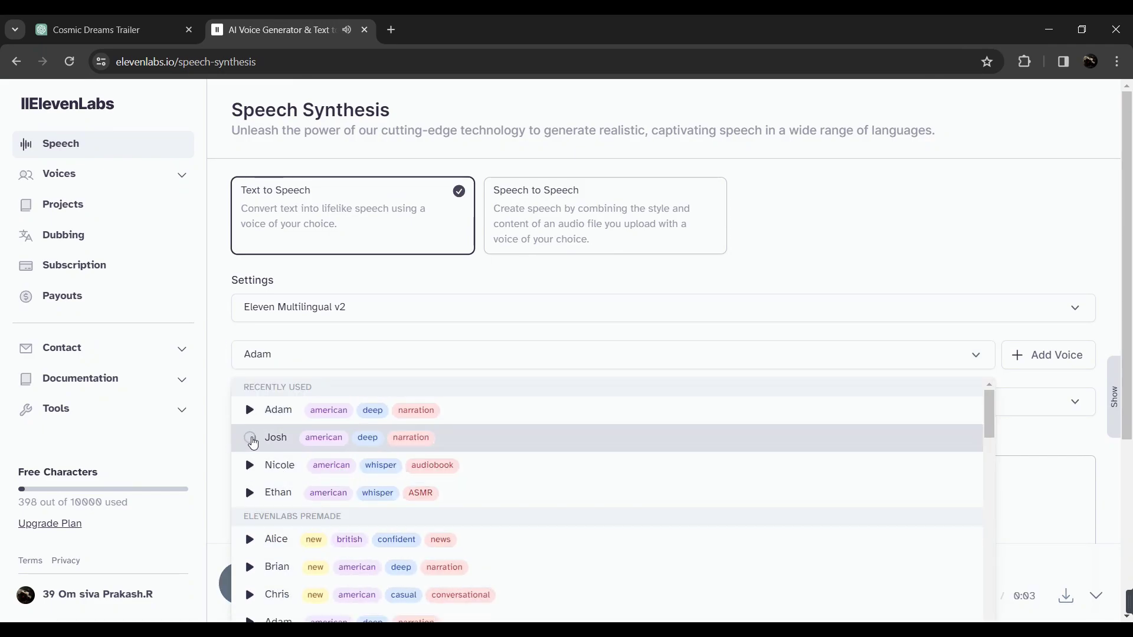
pyautogui.click(472, 448)
pyautogui.click(352, 357)
pyautogui.click(288, 443)
pyautogui.scroll(-5, 649, 472)
pyautogui.click(880, 516)
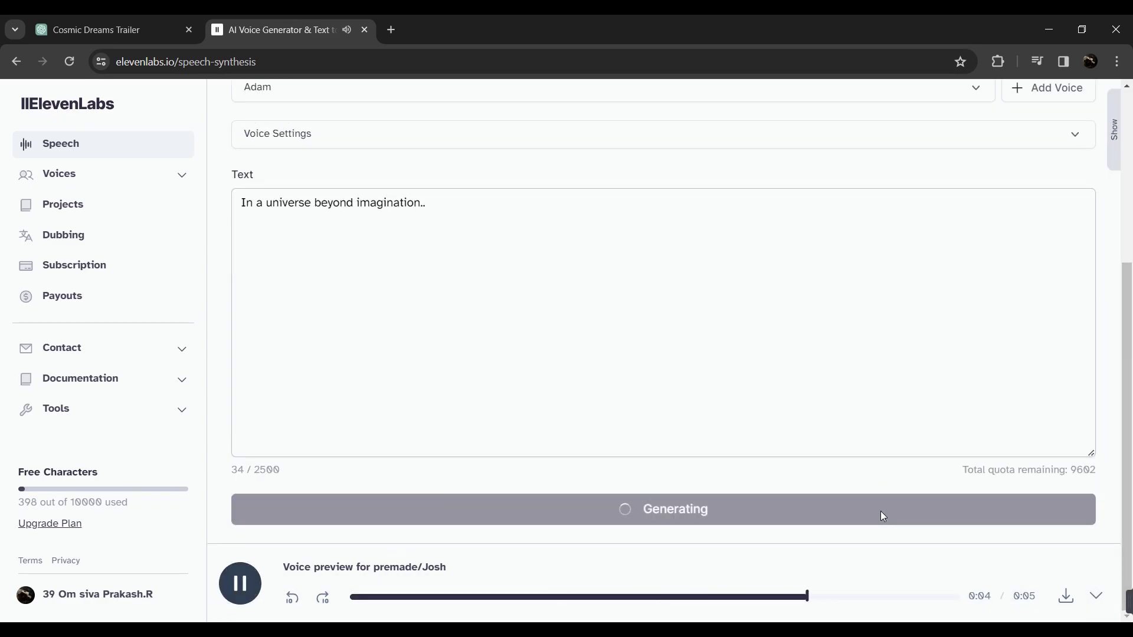
# - Replace the text with the 'One explorer...' line from ChatGPT and generate it
pyautogui.click(101, 30)
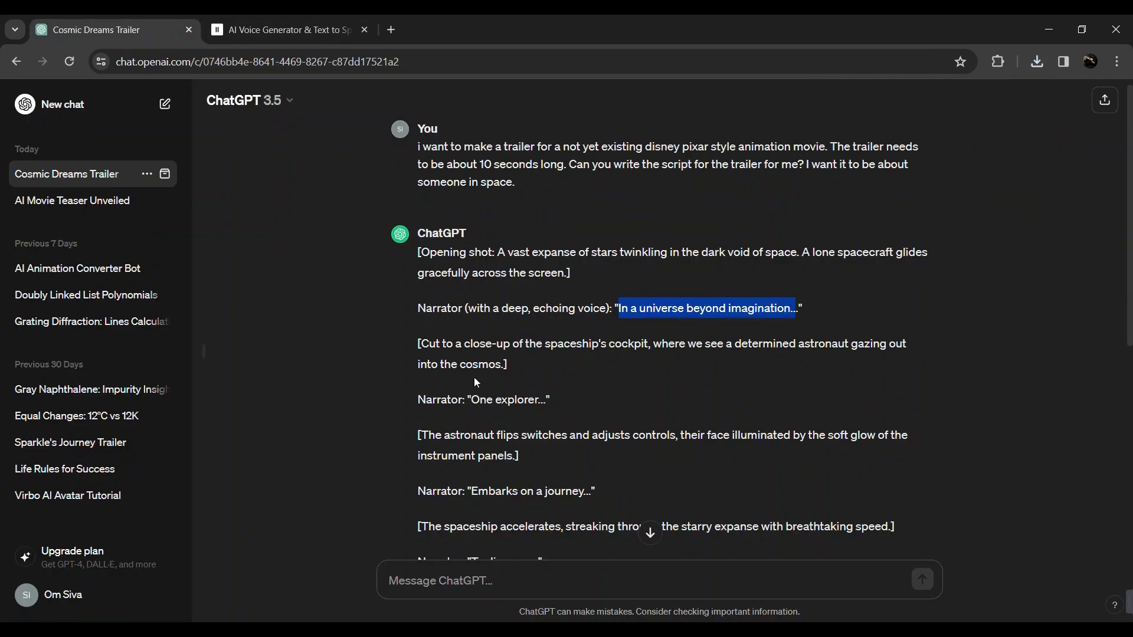
pyautogui.hotkey('ctrl', 'c')
pyautogui.click(284, 29)
pyautogui.click(490, 201)
pyautogui.hotkey('ctrl', 'a')
pyautogui.hotkey('ctrl', 'v')
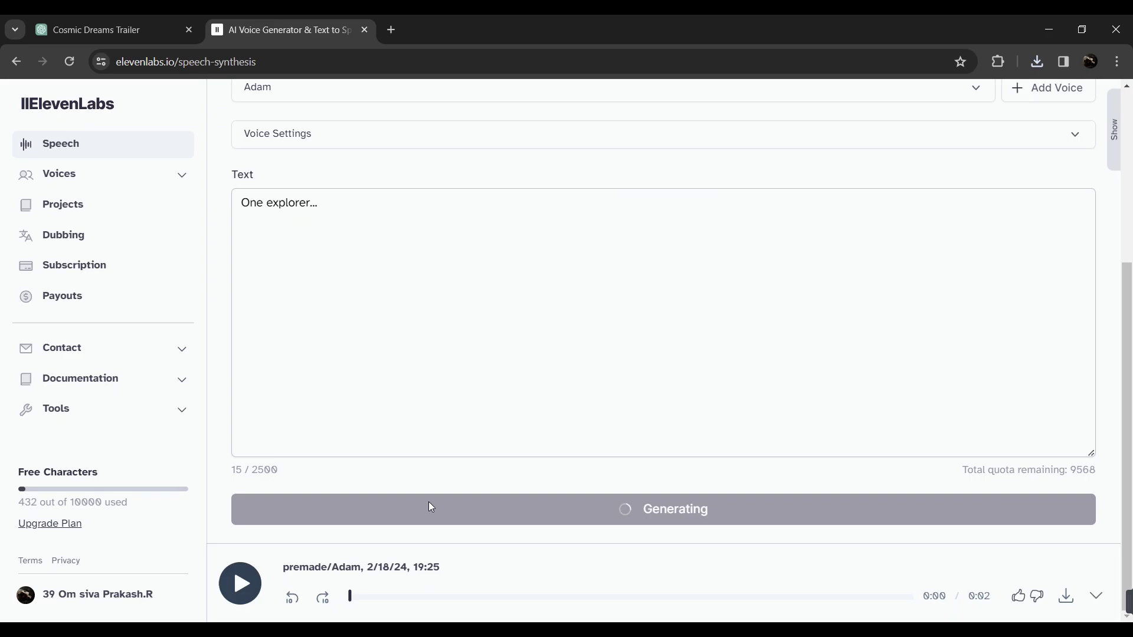
pyautogui.click(428, 502)
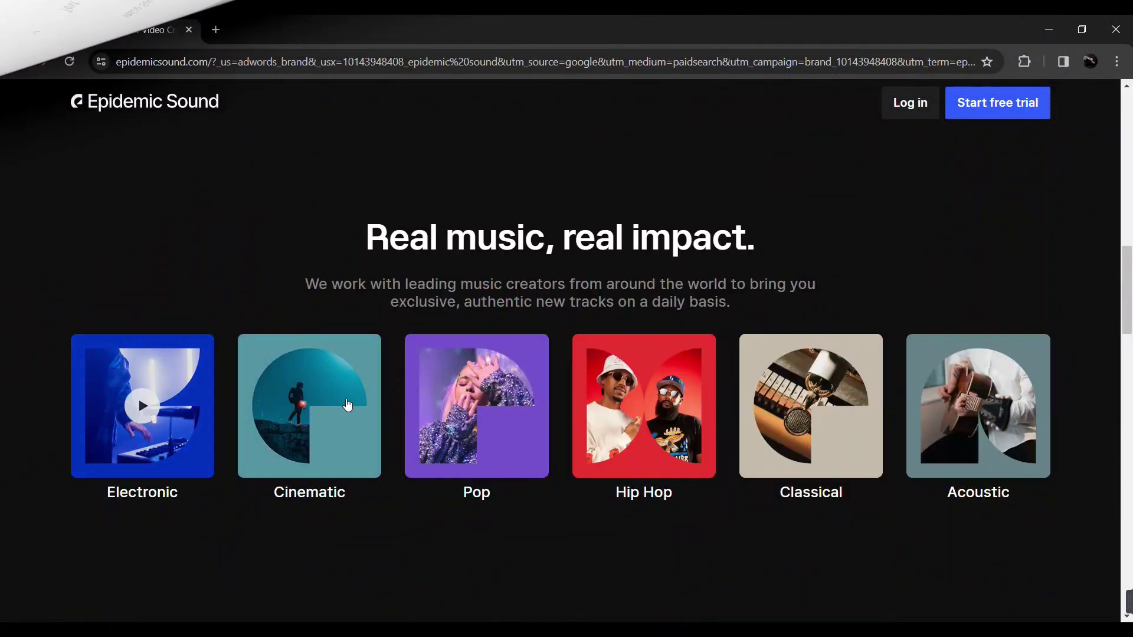
# - Scroll to Our subscriptions and highlight the $6/month Personal plan's price and features
pyautogui.scroll(-6, 570, 375)
pyautogui.scroll(-20, 549, 364)
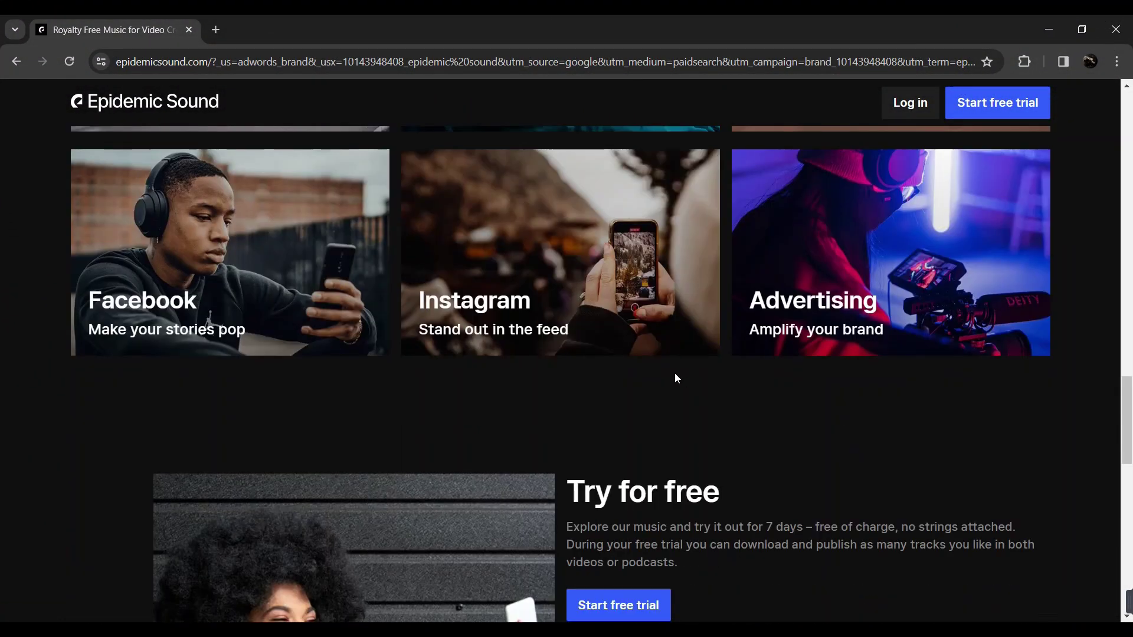
pyautogui.scroll(-5, 504, 376)
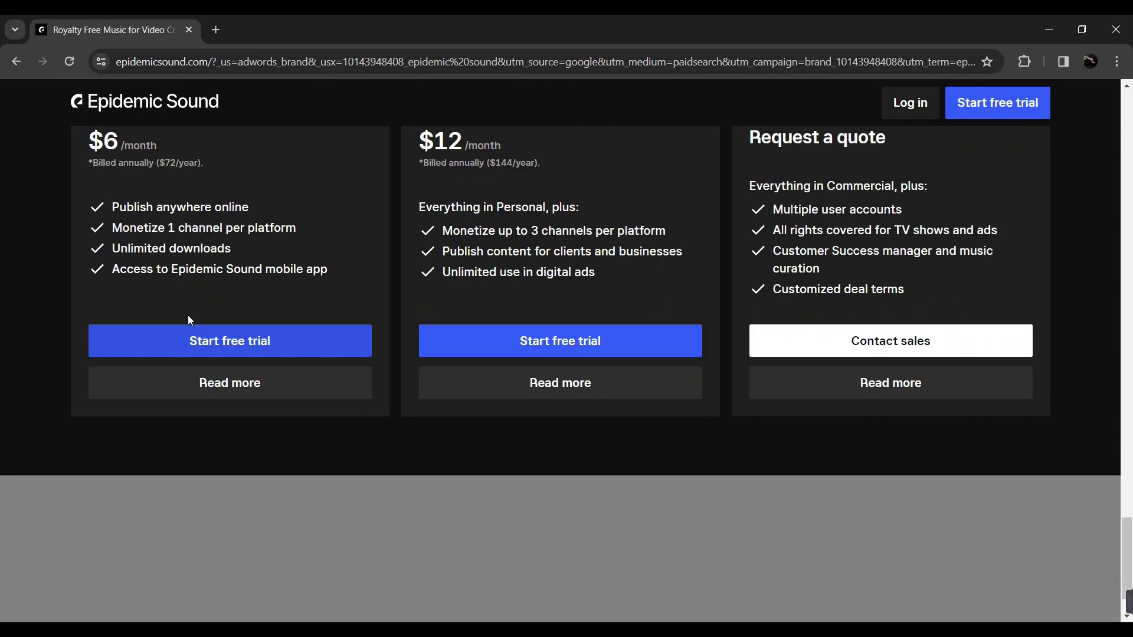
pyautogui.scroll(2, 97, 293)
pyautogui.moveTo(93, 289); pyautogui.dragTo(305, 411)
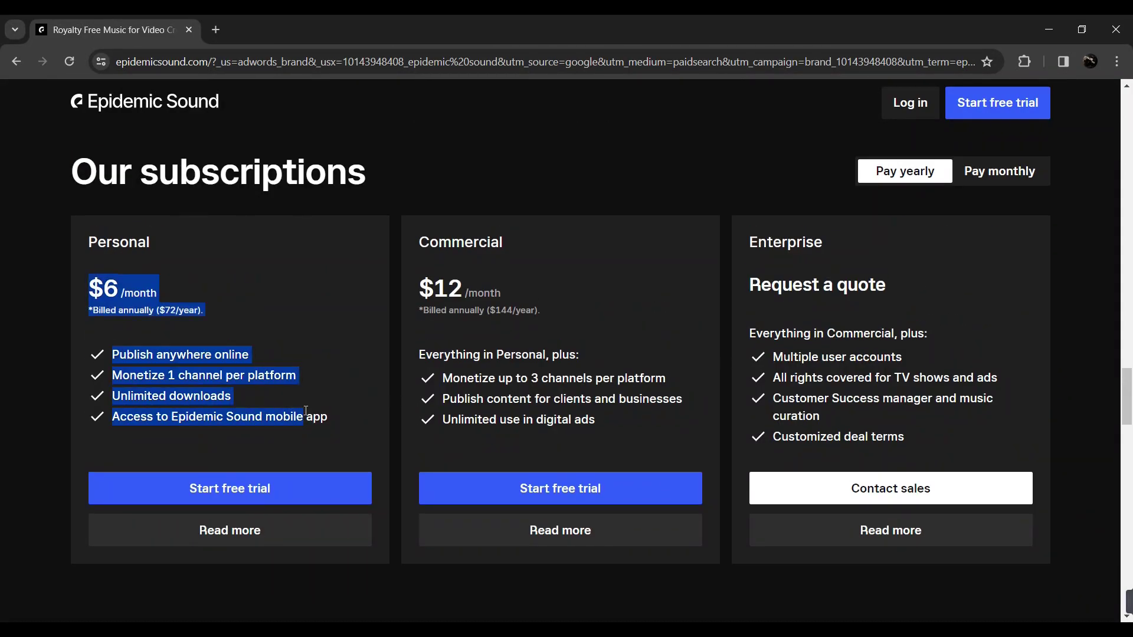
pyautogui.click(324, 348)
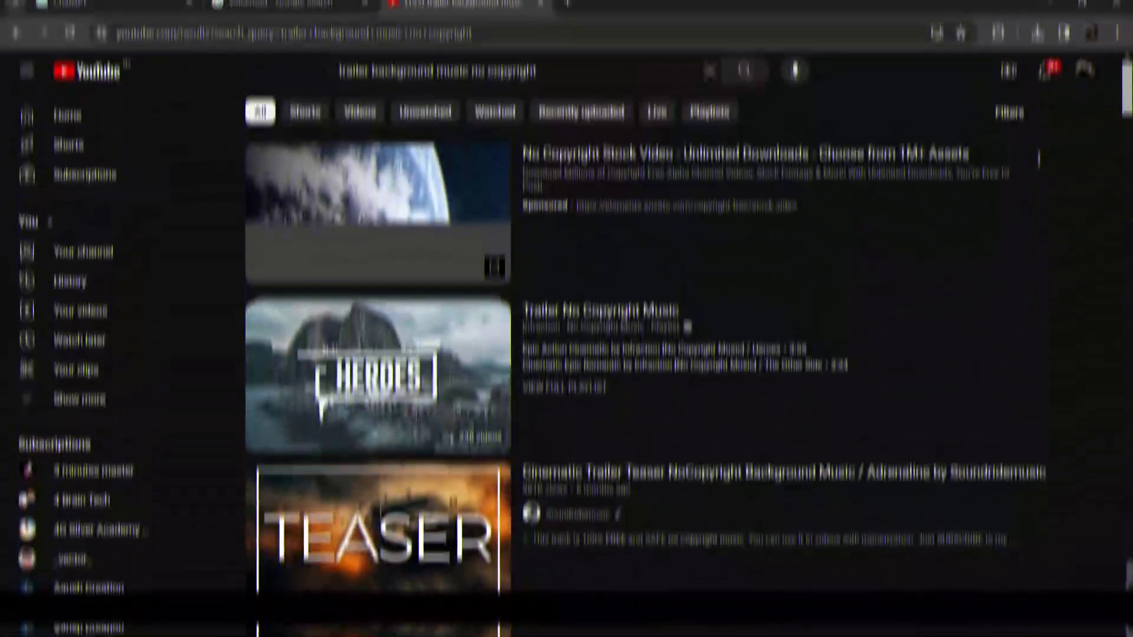
# - Filter the 'trailer background music no copyright' results to Creative Commons and browse them
pyautogui.scroll(-8, 649, 354)
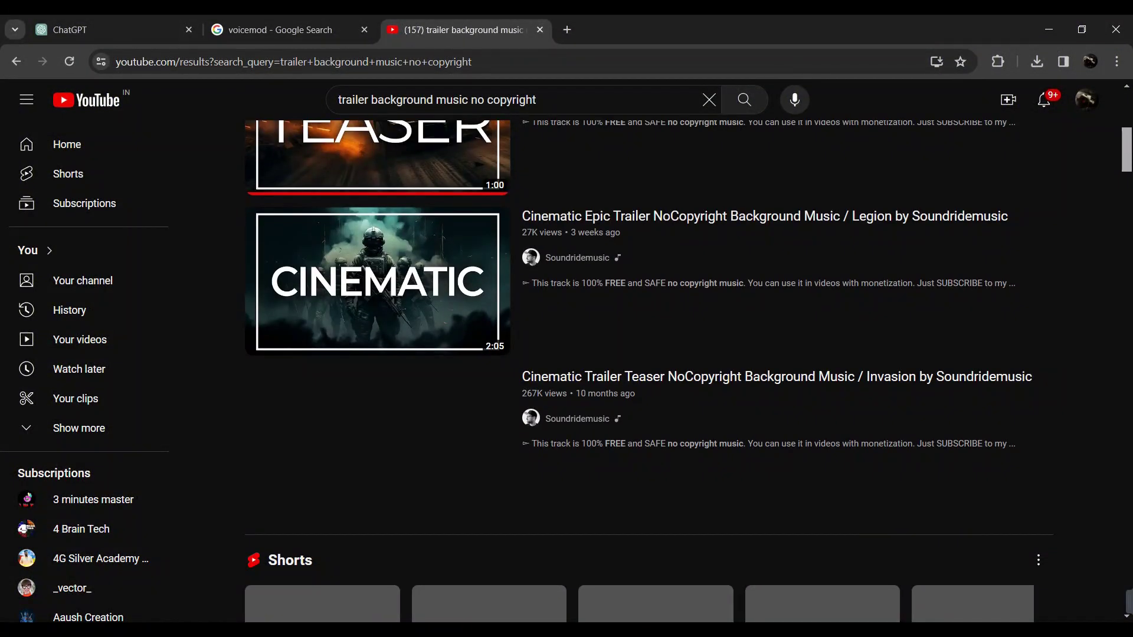
pyautogui.scroll(-8, 1128, 199)
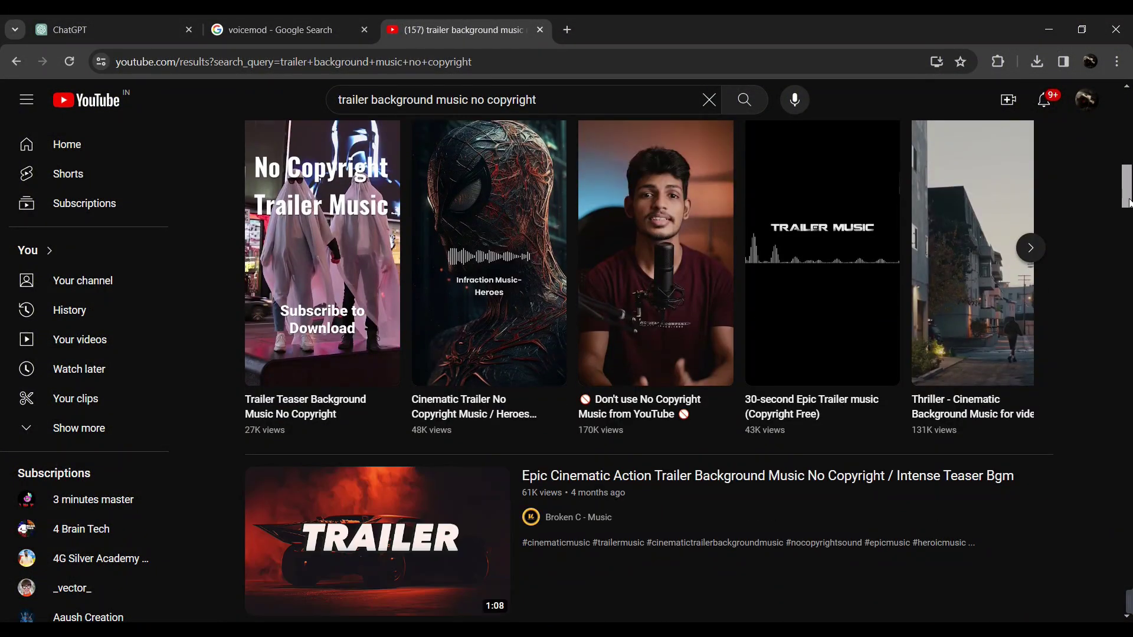
pyautogui.scroll(15, 1128, 199)
pyautogui.click(1024, 147)
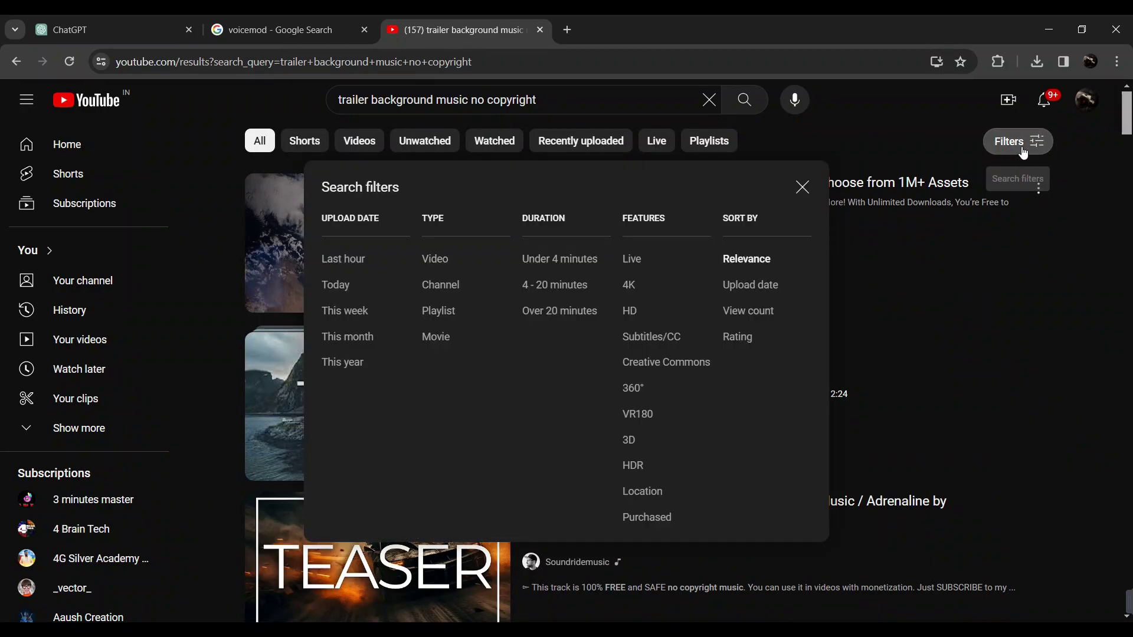
pyautogui.click(645, 374)
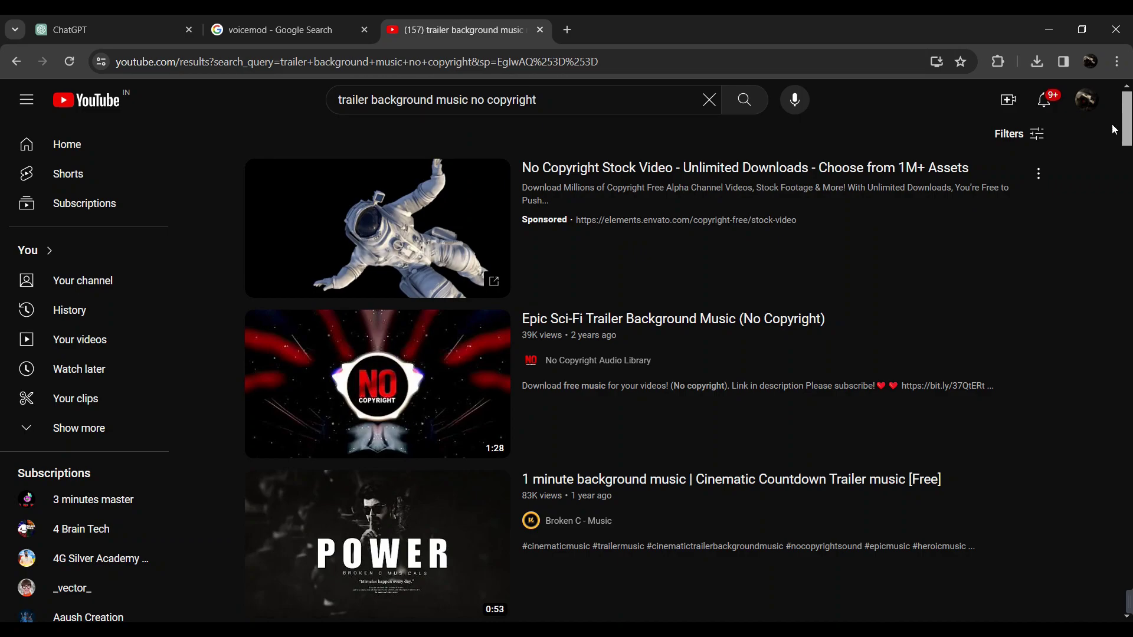
pyautogui.scroll(-5, 1128, 148)
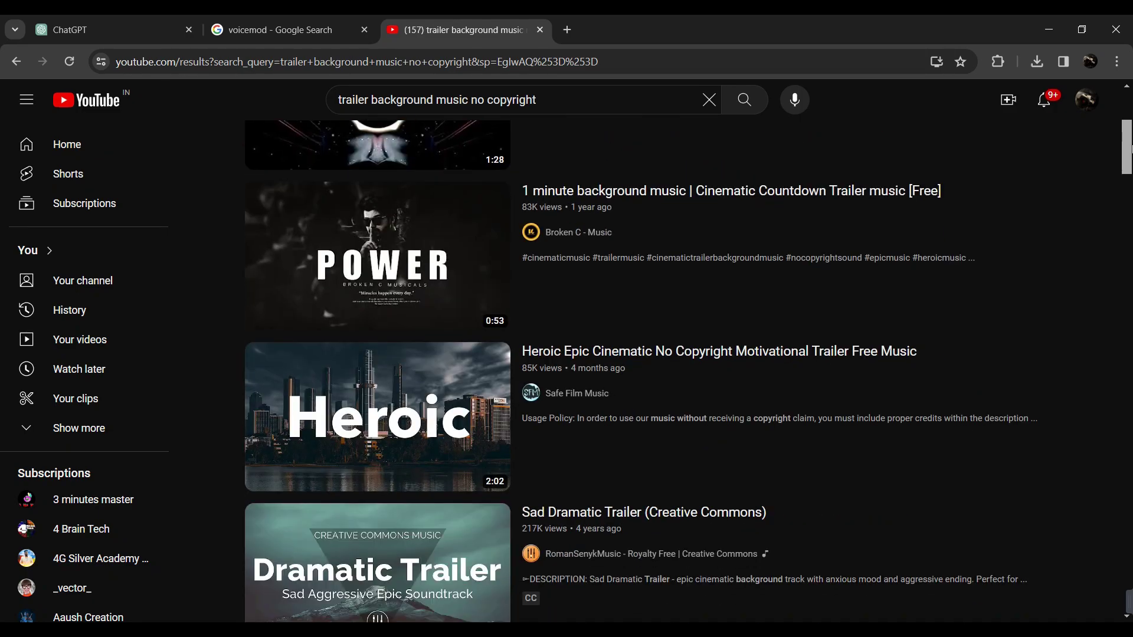
pyautogui.moveTo(1128, 148); pyautogui.dragTo(1121, 298)
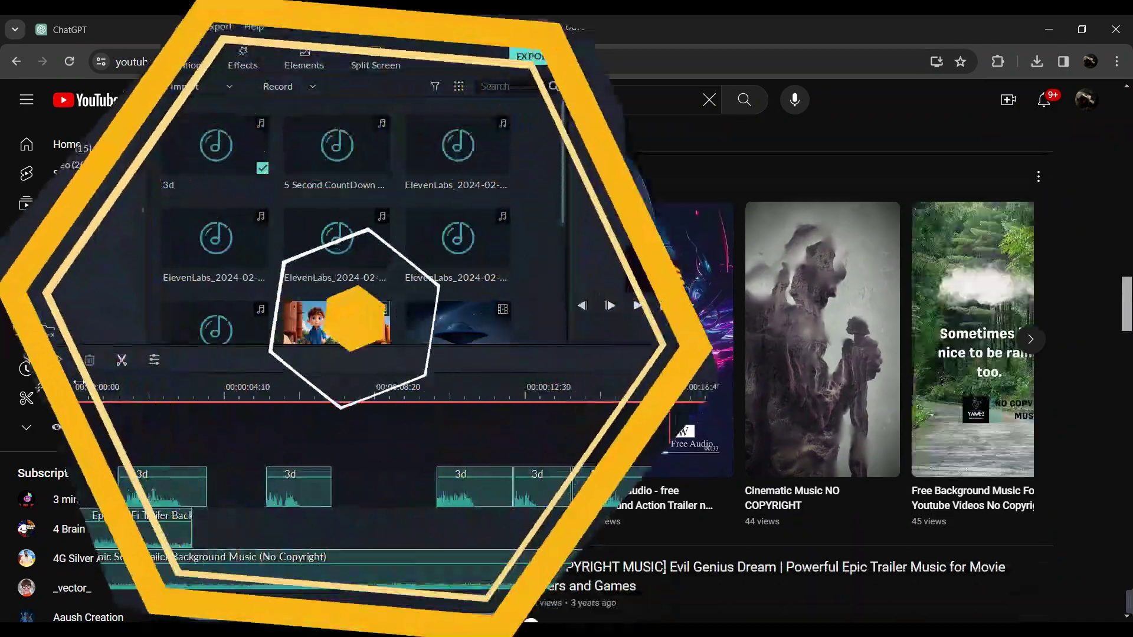
# - Stop playback at the cockpit shot near 16:51 and split the clip there
pyautogui.scroll(-5, 668, 385)
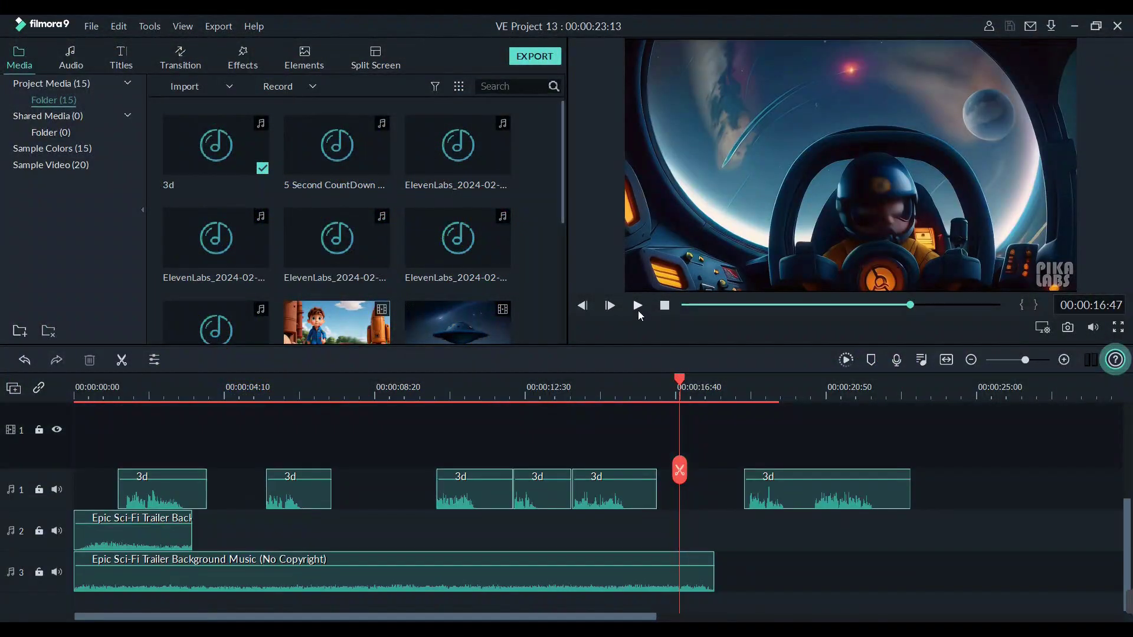
pyautogui.click(637, 305)
pyautogui.scroll(5, 649, 472)
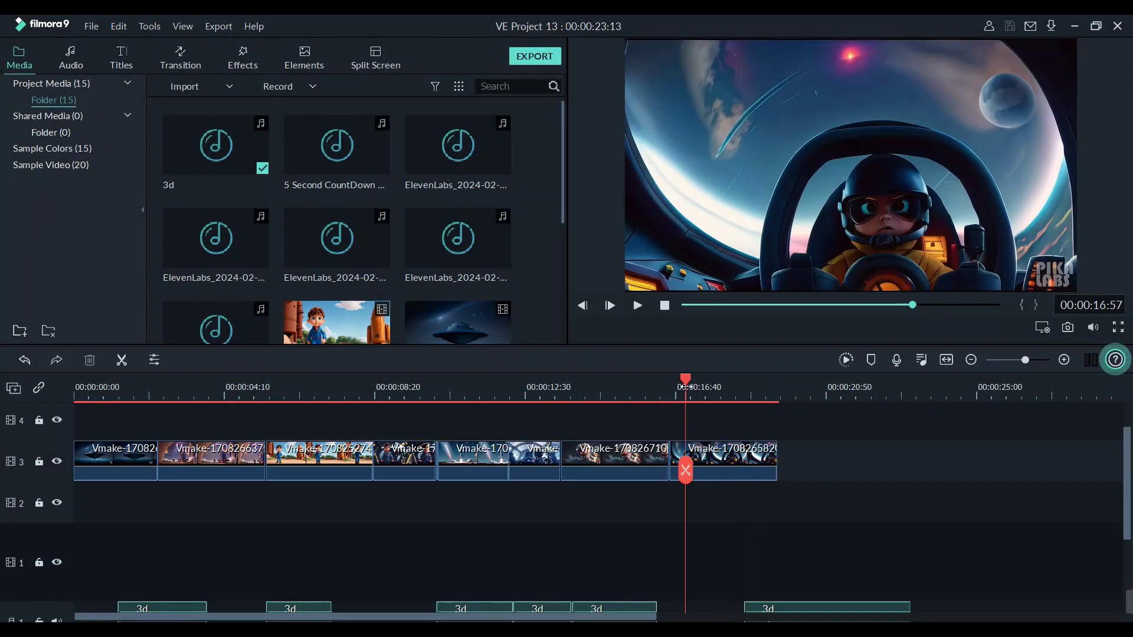
pyautogui.click(637, 305)
pyautogui.hotkey('ctrl', 'b')
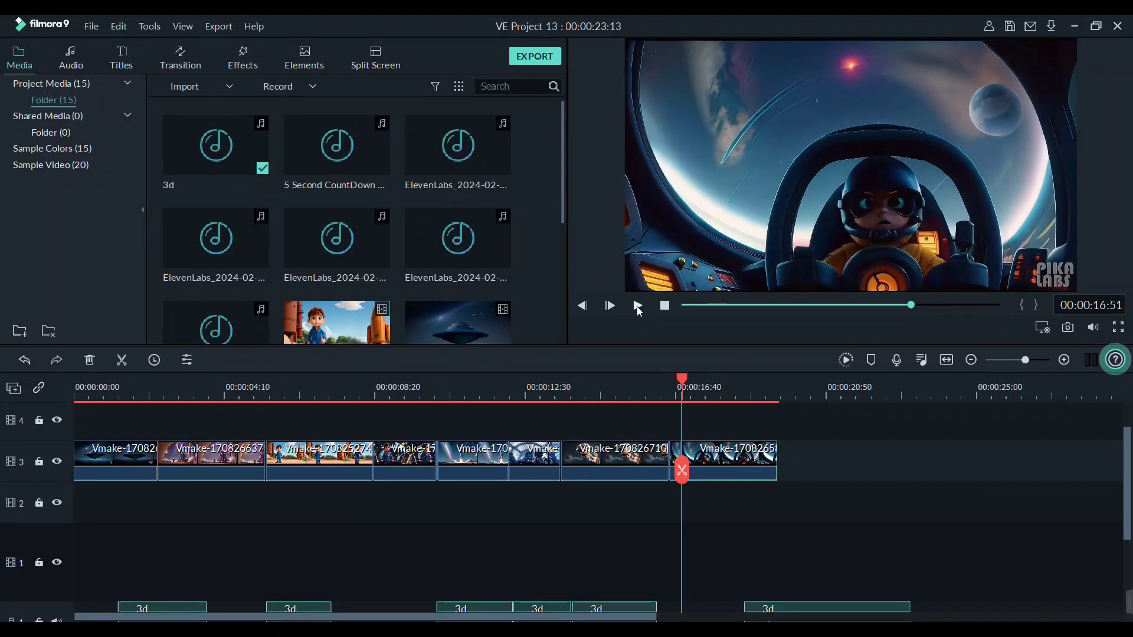
pyautogui.click(638, 305)
# - Slide the clip after the cut to close the gap, then play the trailer from the start
pyautogui.moveTo(1025, 360); pyautogui.dragTo(1044, 360)
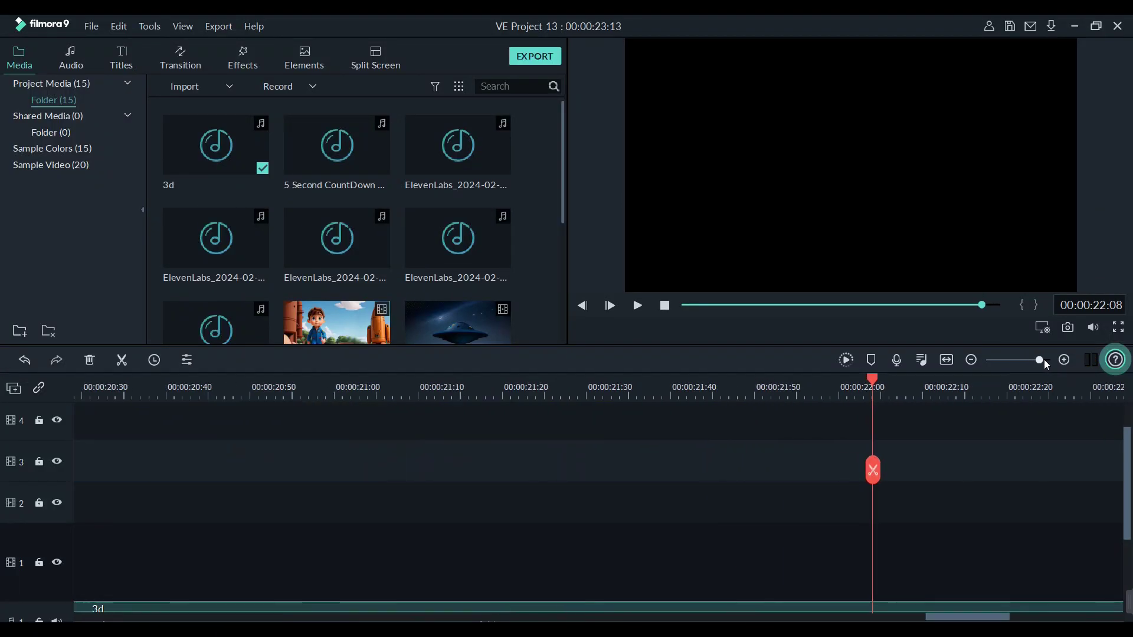
pyautogui.moveTo(920, 616); pyautogui.dragTo(809, 616)
pyautogui.click(489, 389)
pyautogui.click(515, 464)
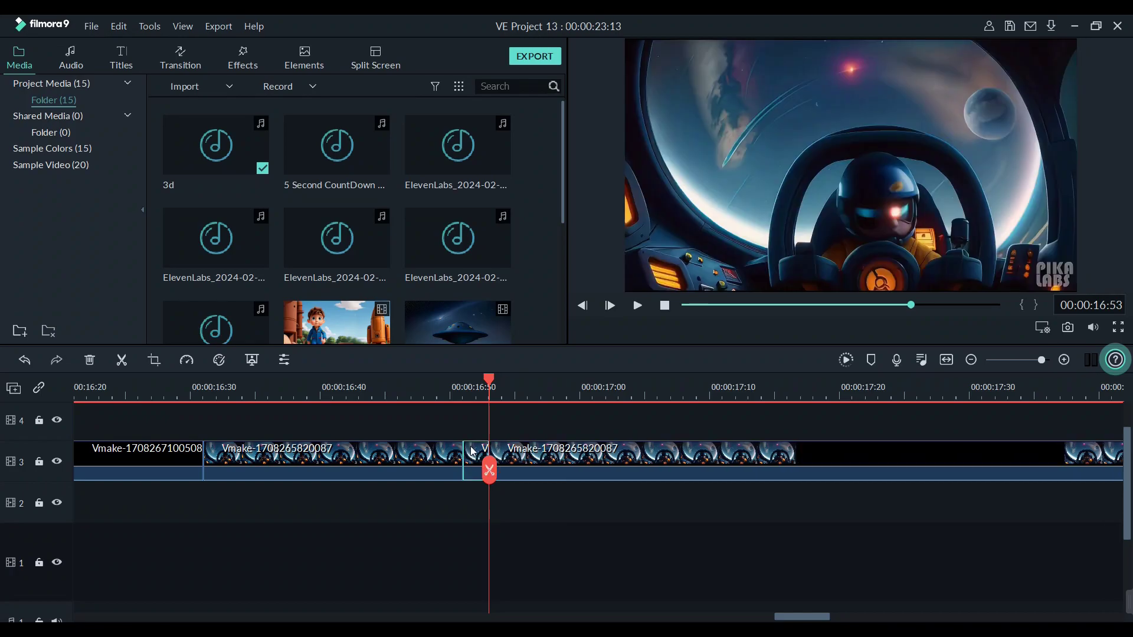
pyautogui.moveTo(515, 463); pyautogui.dragTo(514, 460)
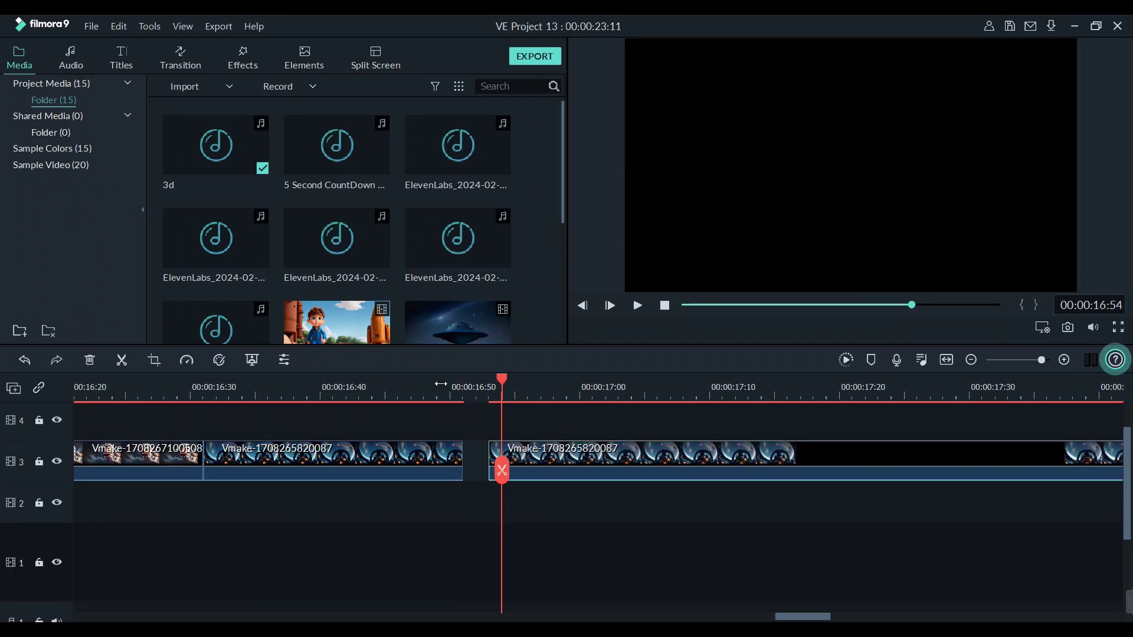
pyautogui.click(637, 306)
pyautogui.moveTo(1042, 360); pyautogui.dragTo(1022, 361)
pyautogui.scroll(-3, 382, 607)
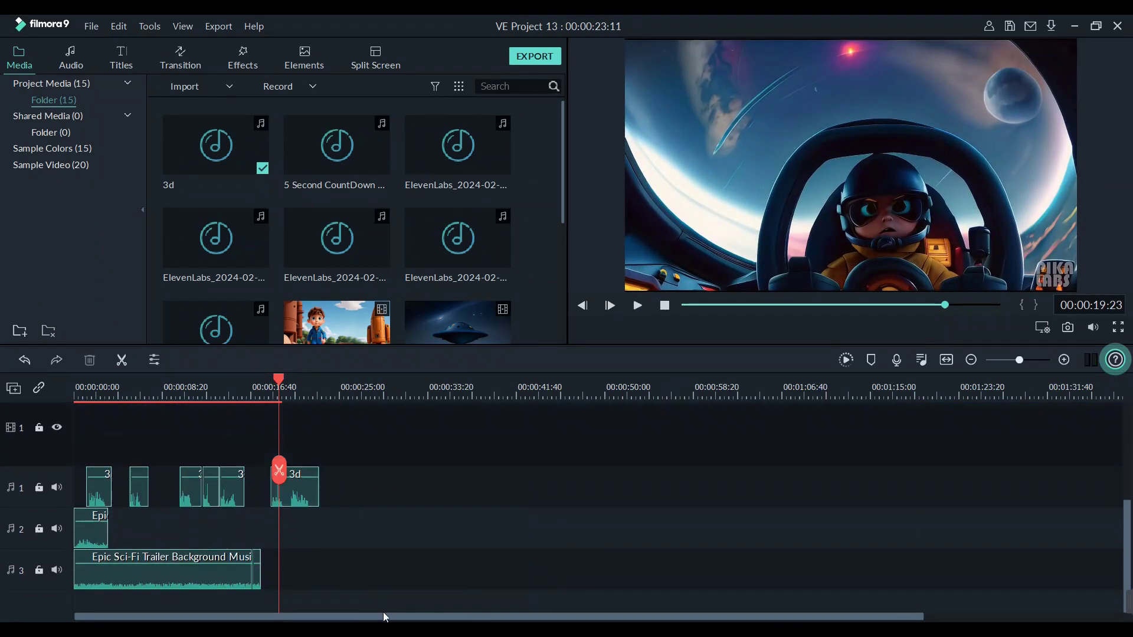
pyautogui.scroll(5, 294, 460)
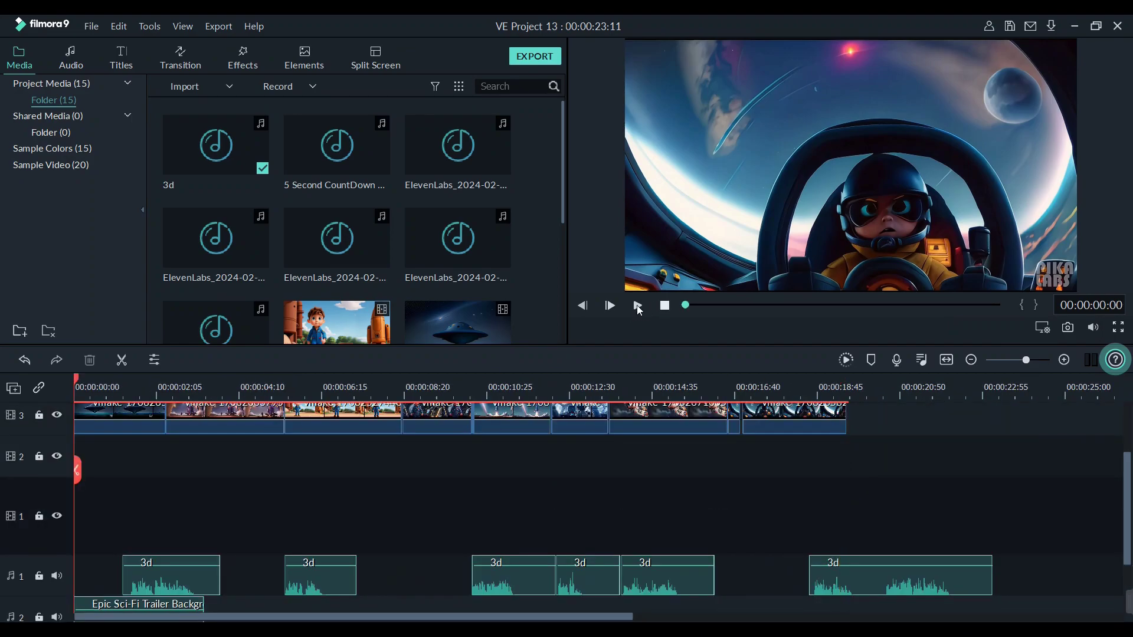
pyautogui.click(637, 305)
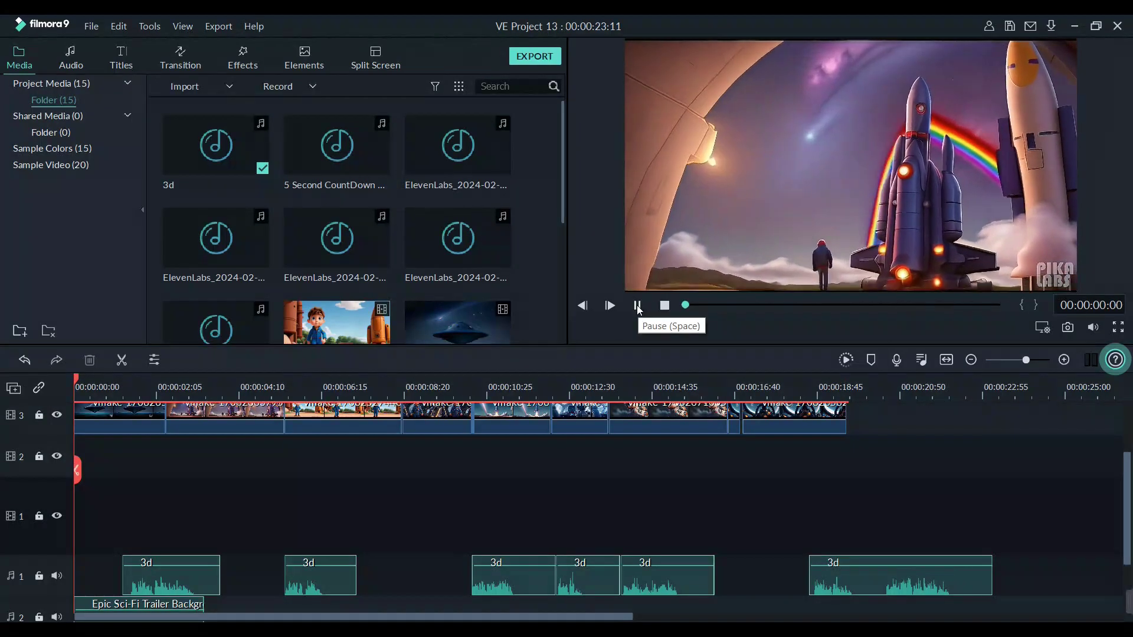